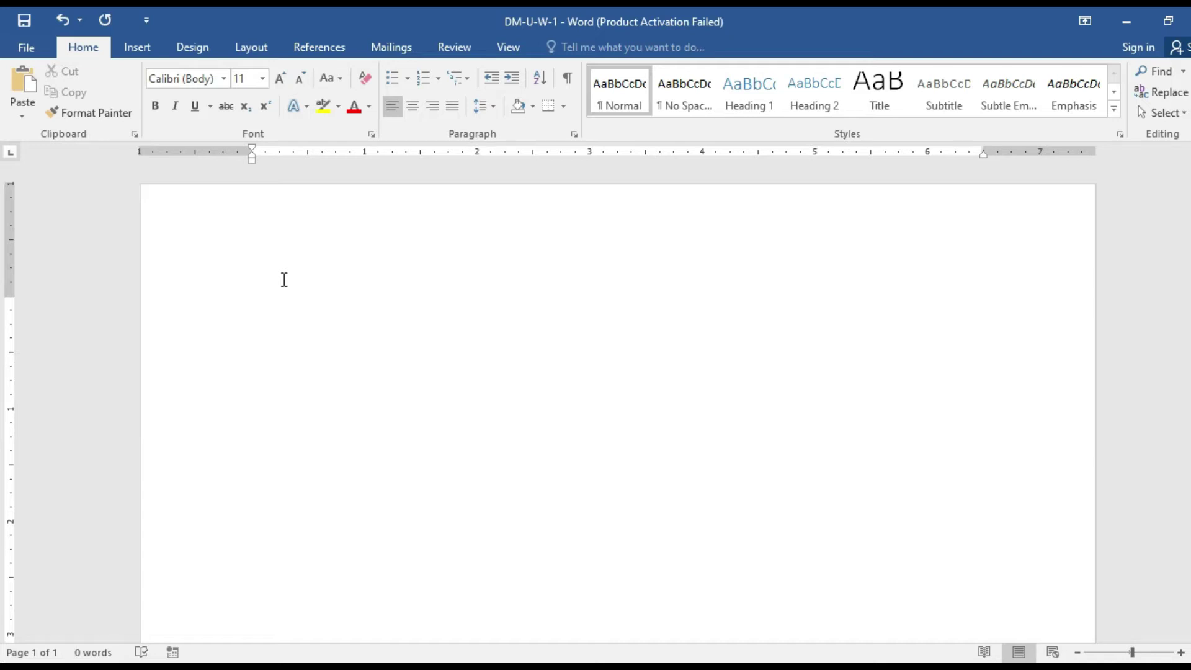
Bring back the 16 pt pangram paragraph and select through its fourth line.
key(ctrl+z)
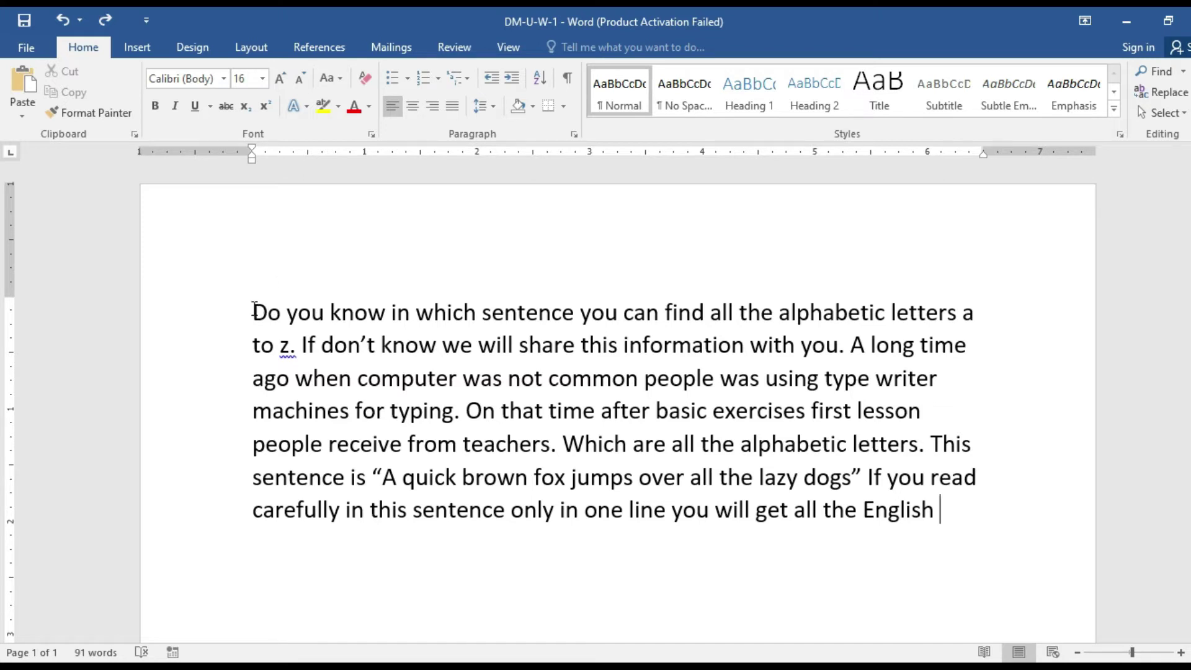
mouse_move(255, 310)
mouse_down()
mouse_move(621, 351)
mouse_move(724, 375)
mouse_up()
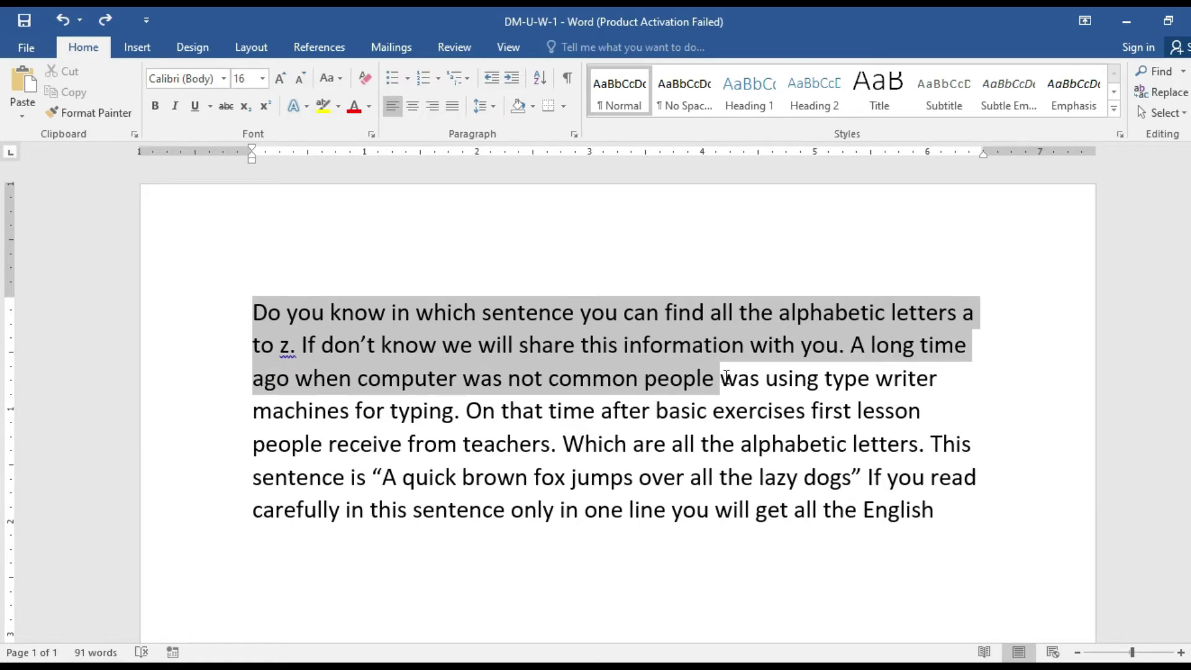
drag(724, 376, 927, 415)
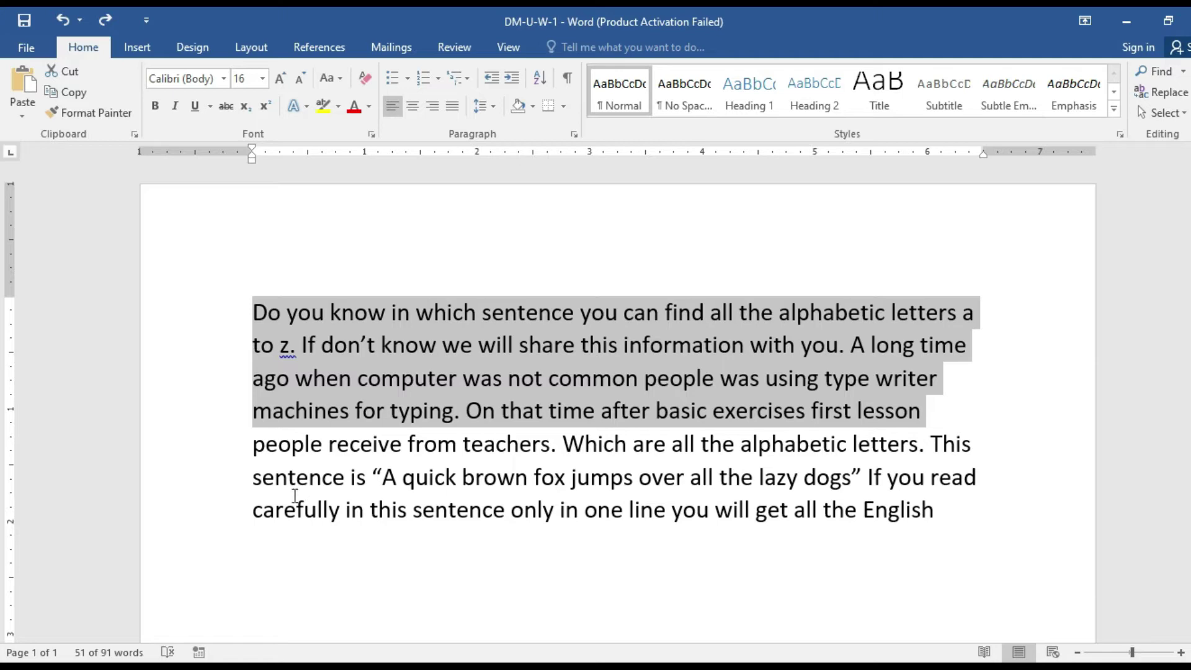
click(381, 477)
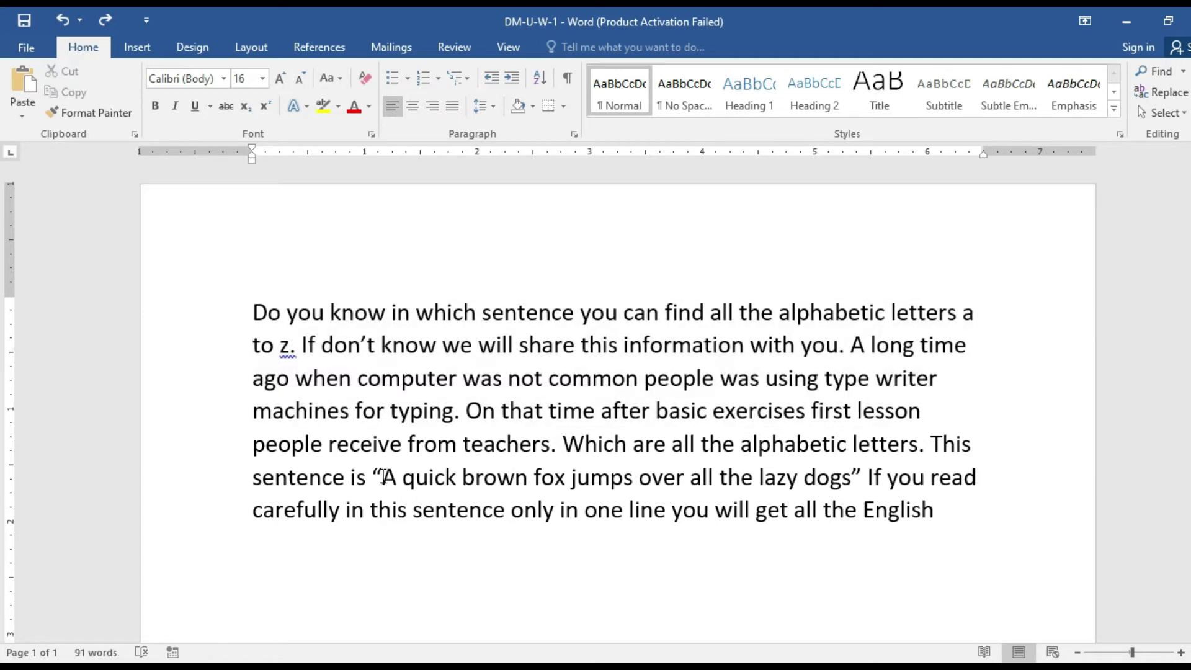
drag(382, 478, 543, 476)
drag(768, 483, 851, 481)
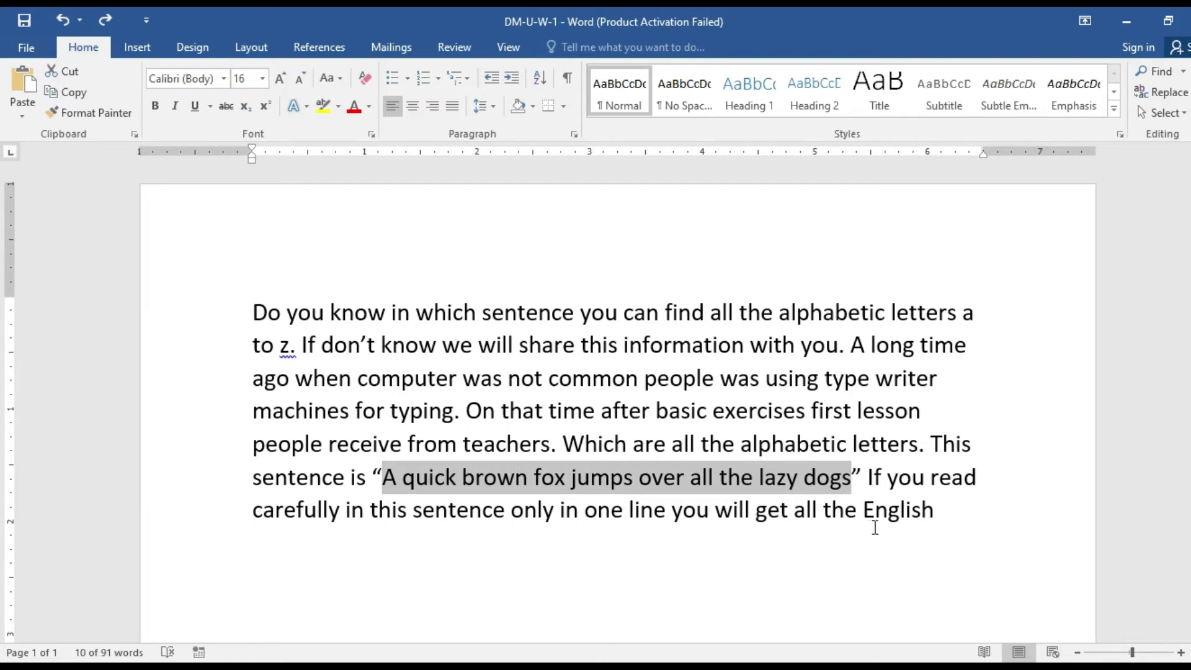
click(942, 513)
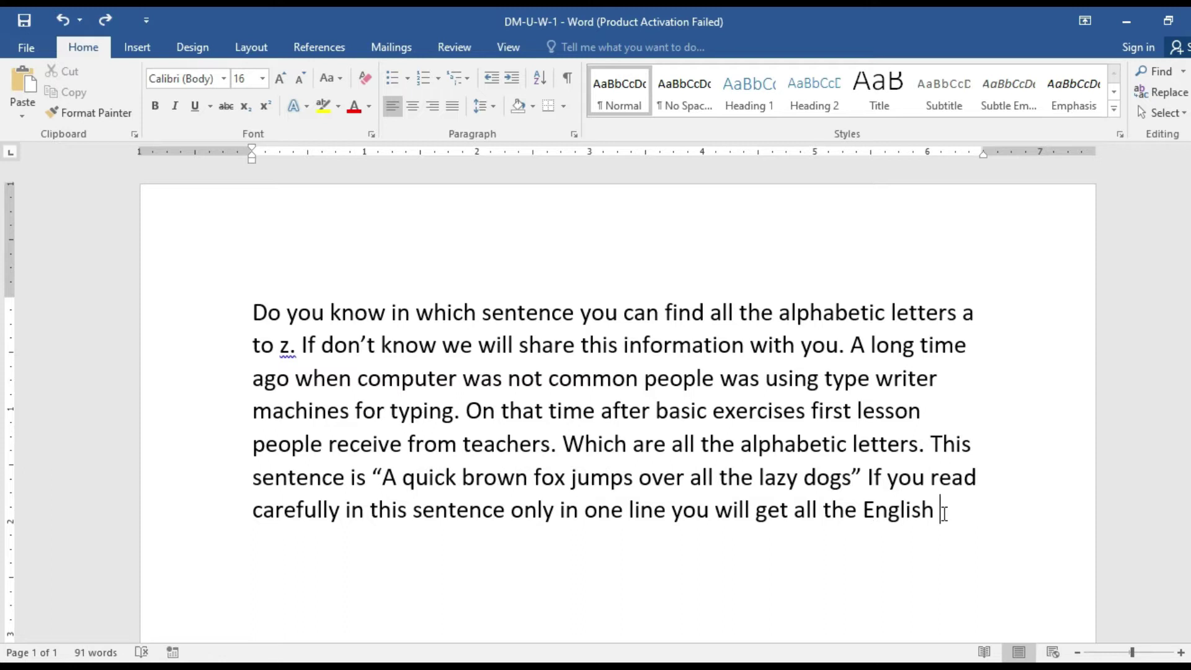
drag(944, 514, 226, 315)
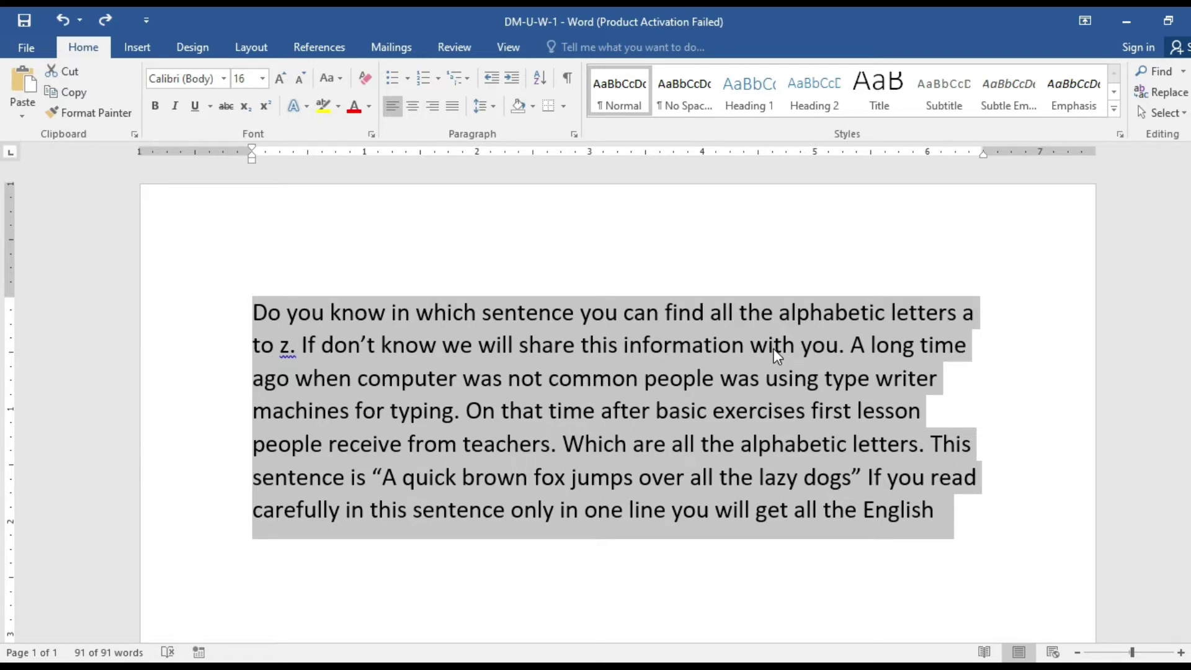
click(392, 325)
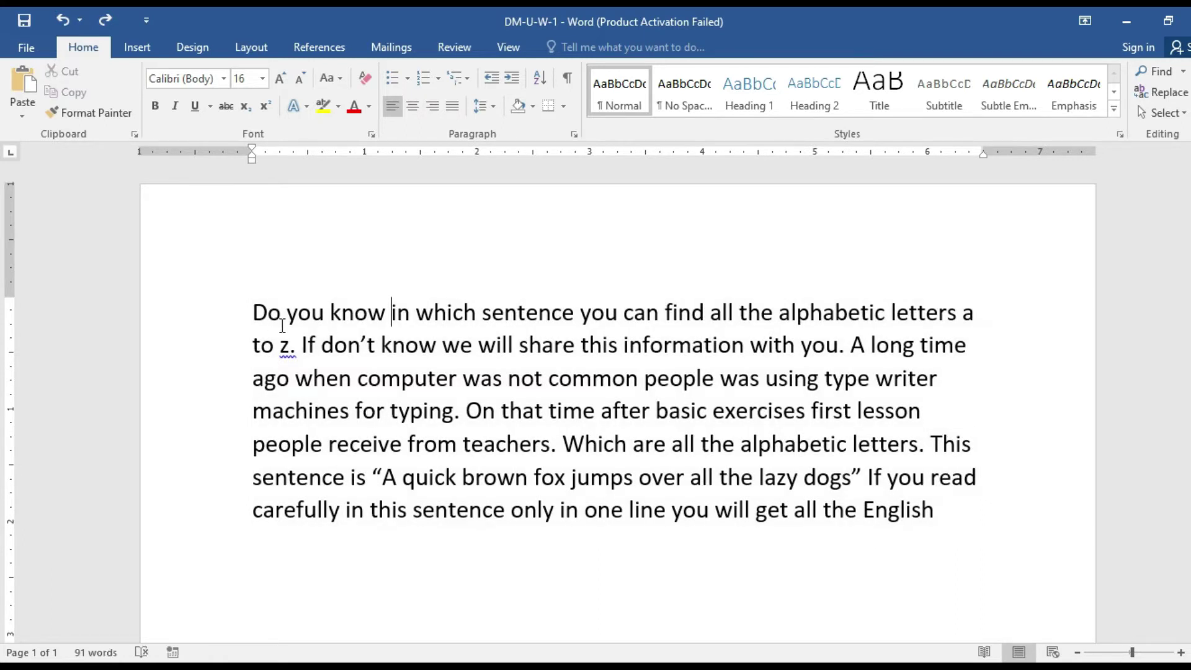
drag(253, 312, 268, 313)
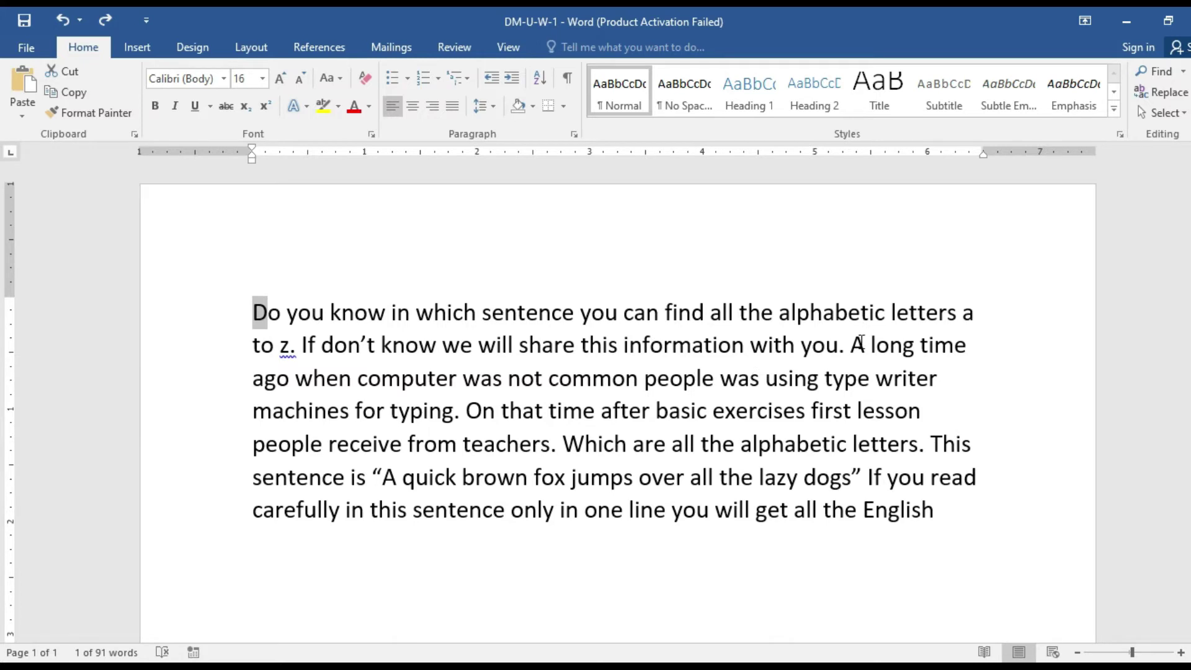
drag(850, 346, 866, 345)
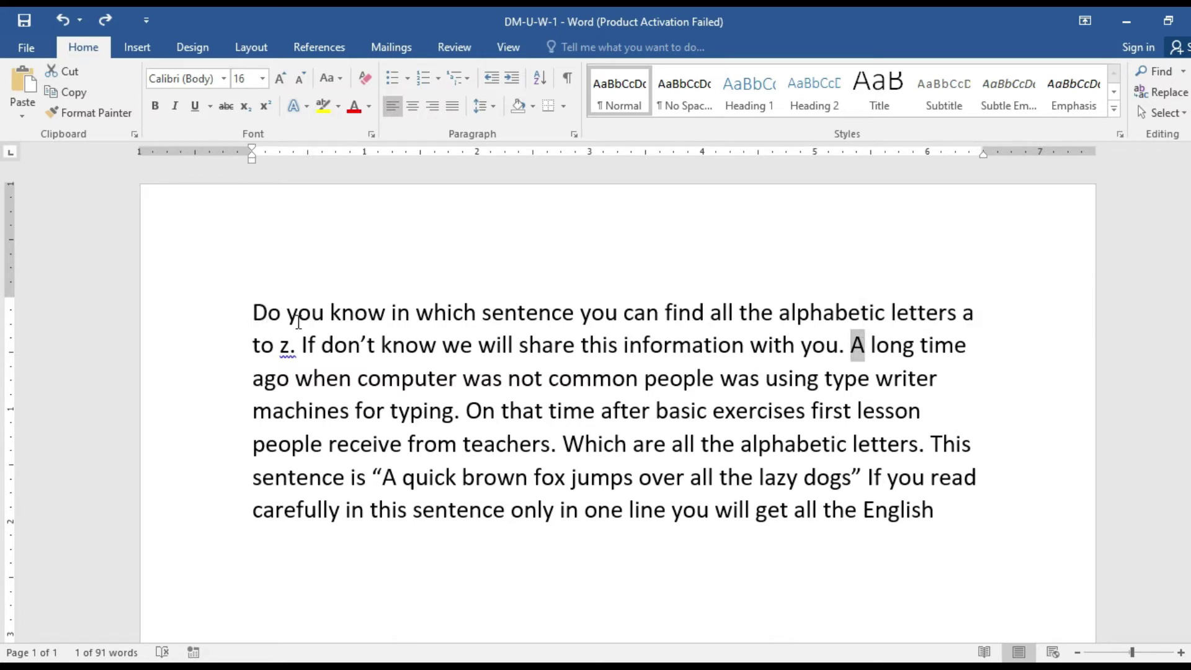
drag(299, 321, 919, 315)
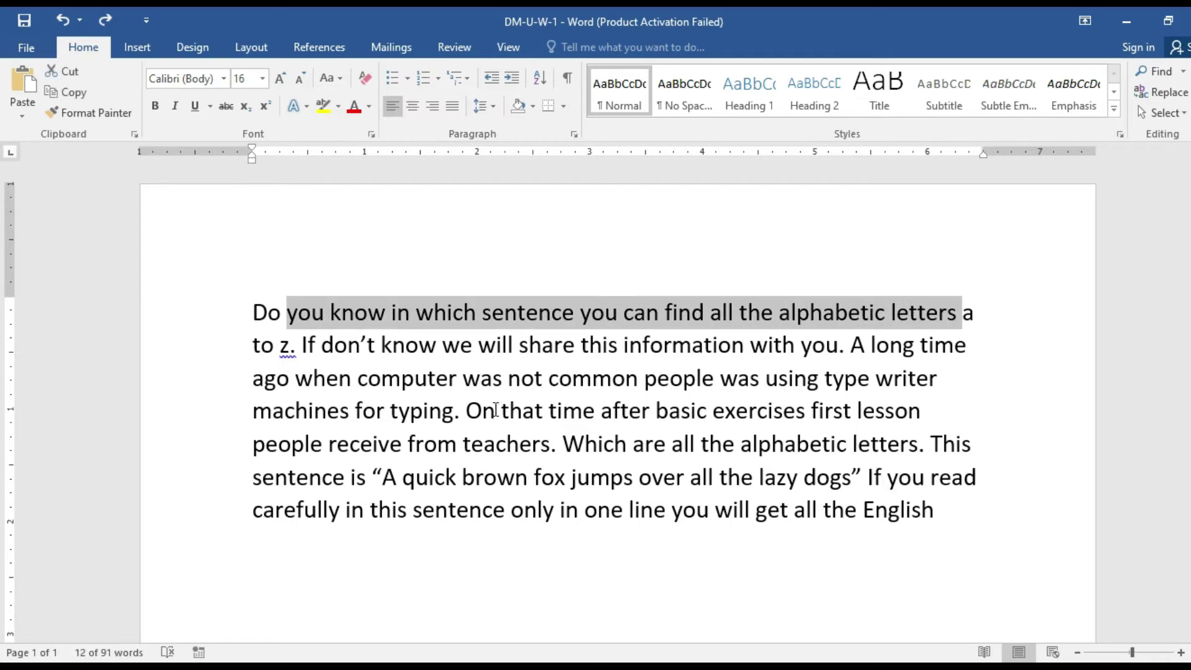
click(260, 313)
Select the pangram paragraph from its first word to its last.
mouse_move(252, 306)
mouse_down()
mouse_move(474, 383)
mouse_move(938, 508)
mouse_up()
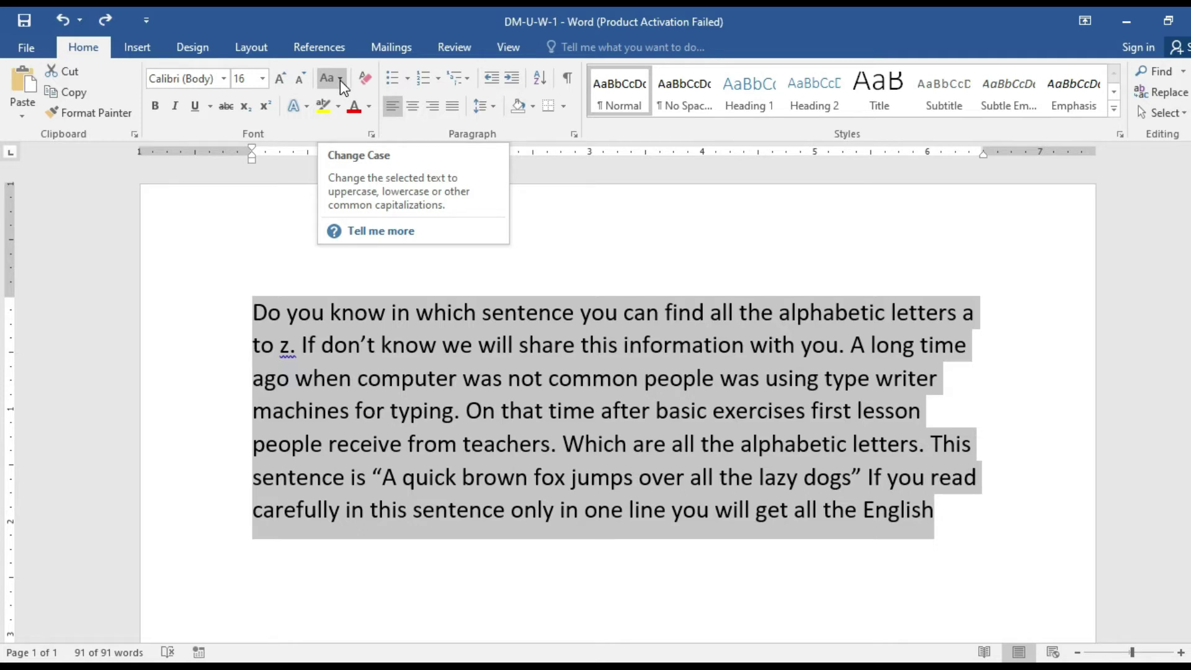
click(340, 81)
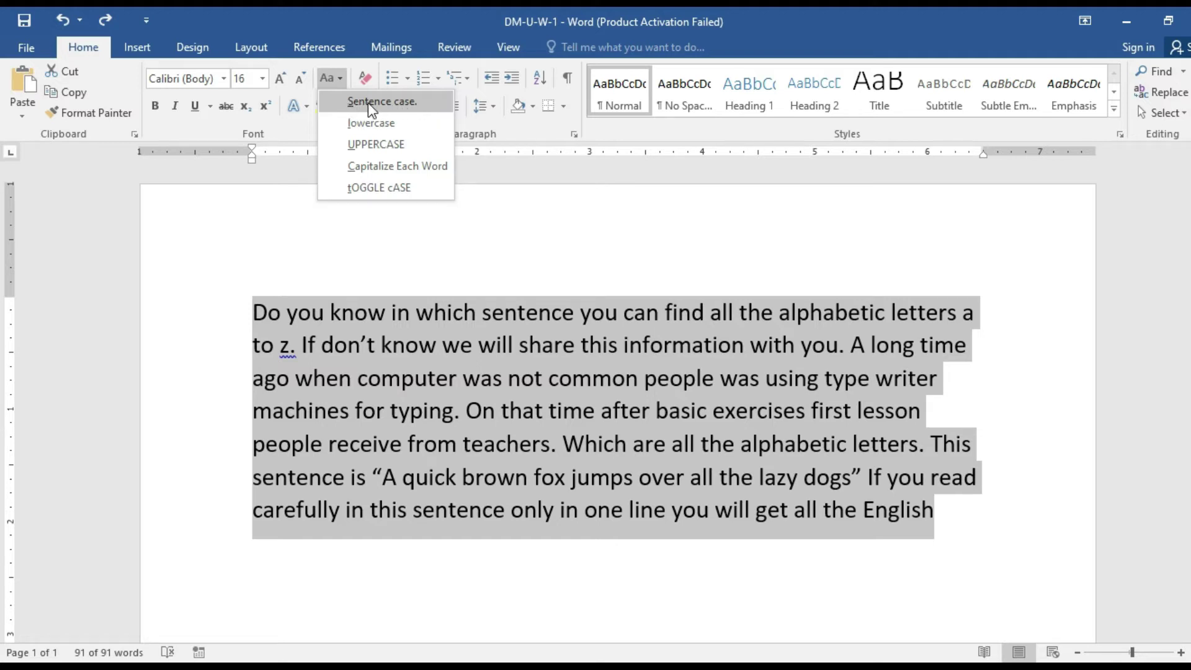
click(412, 103)
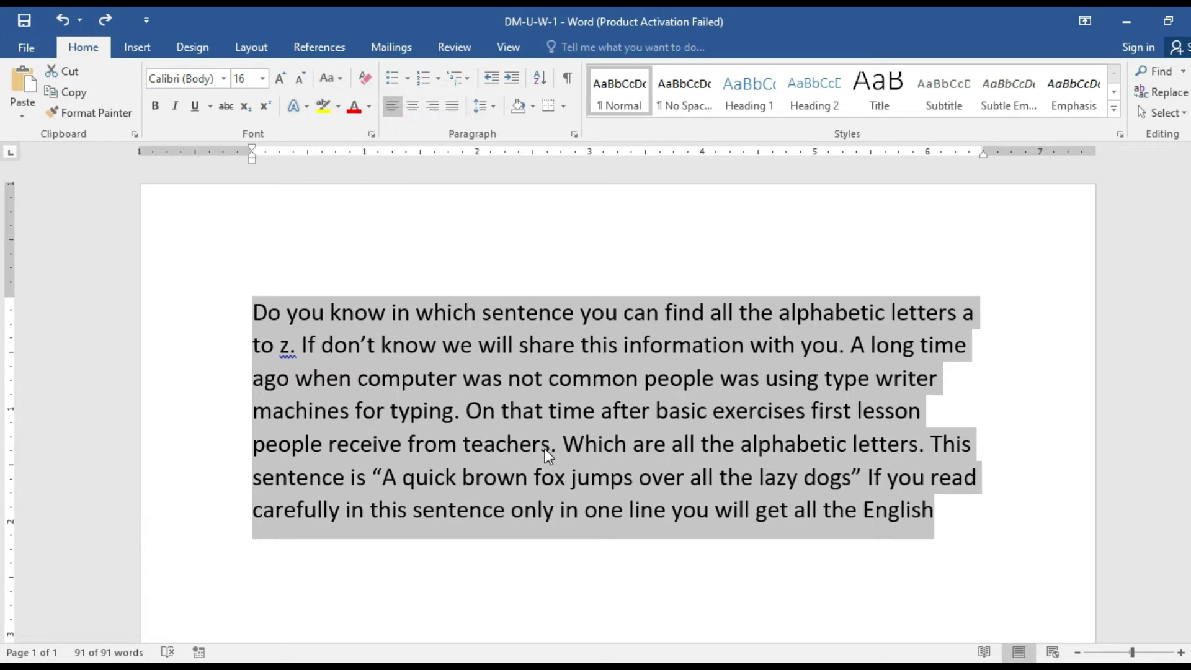
Select the letter D and the words 'A long', then the whole paragraph, and open Change Case.
click(259, 314)
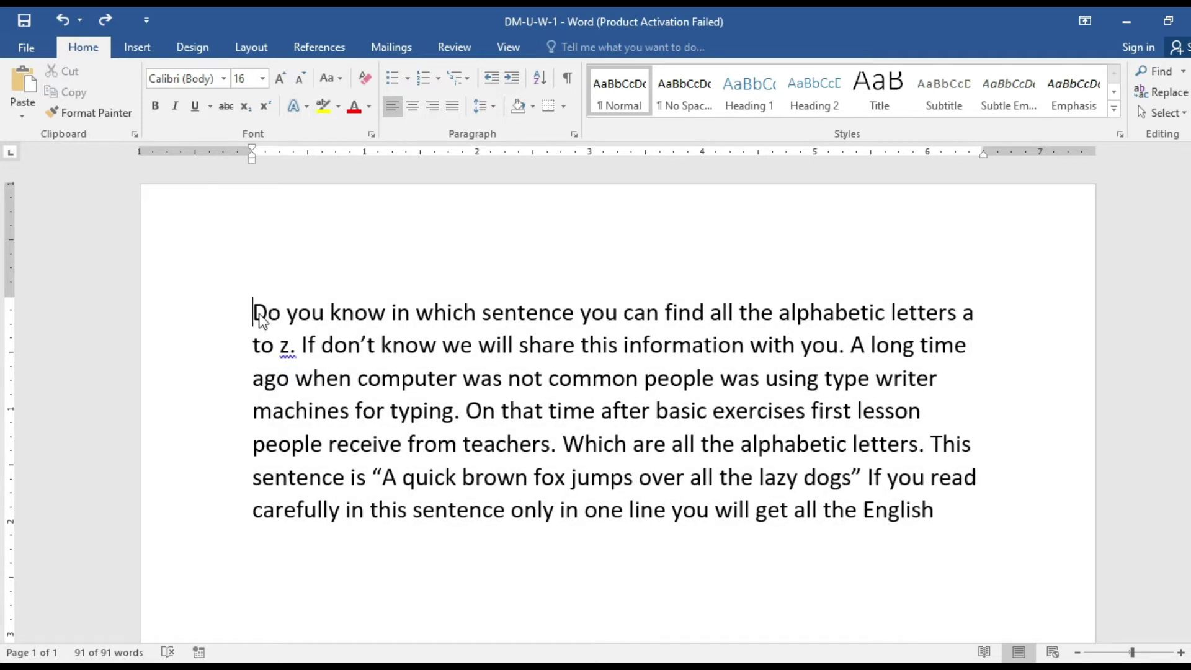
drag(254, 314, 261, 305)
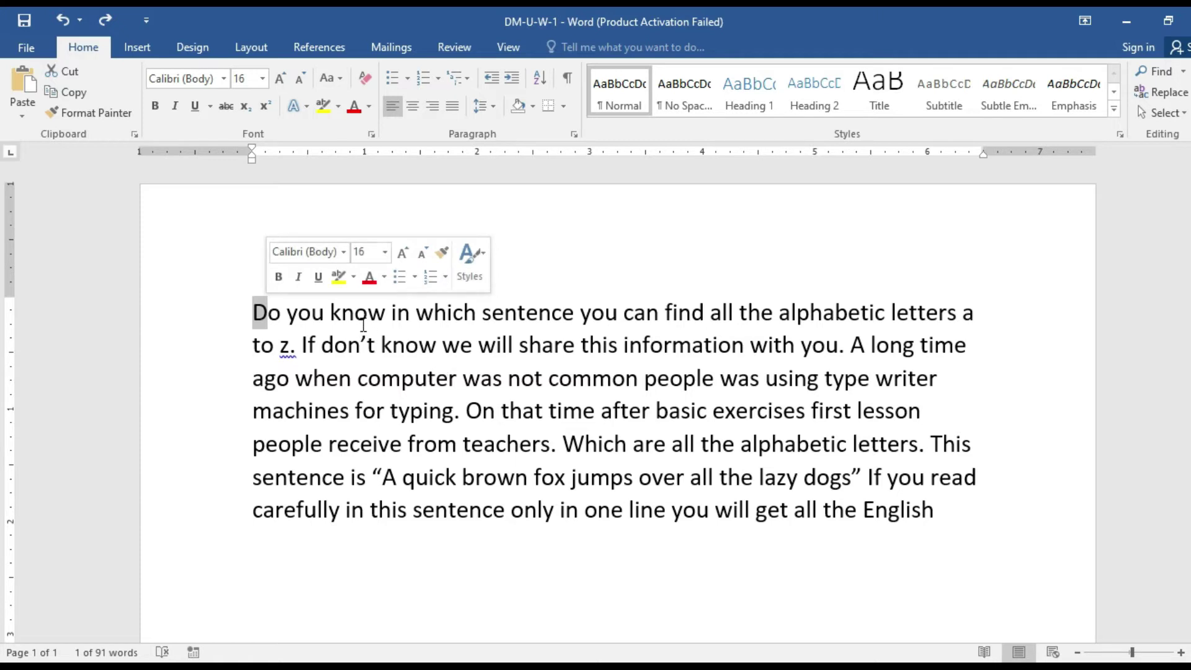
drag(854, 343, 884, 344)
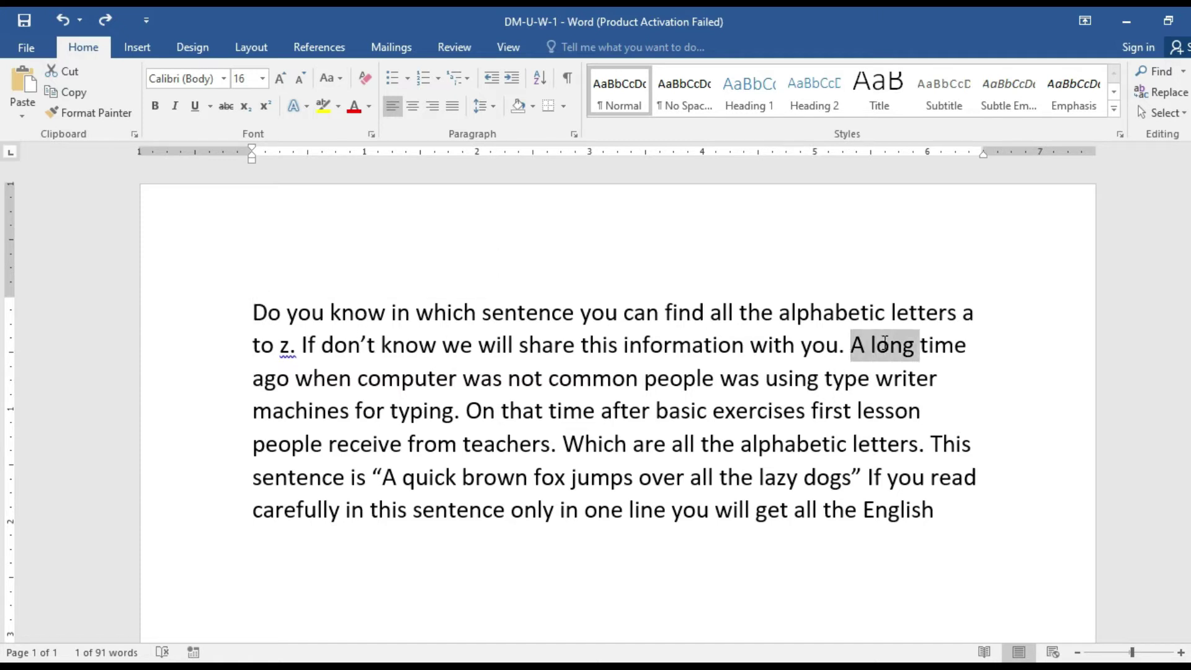
click(329, 375)
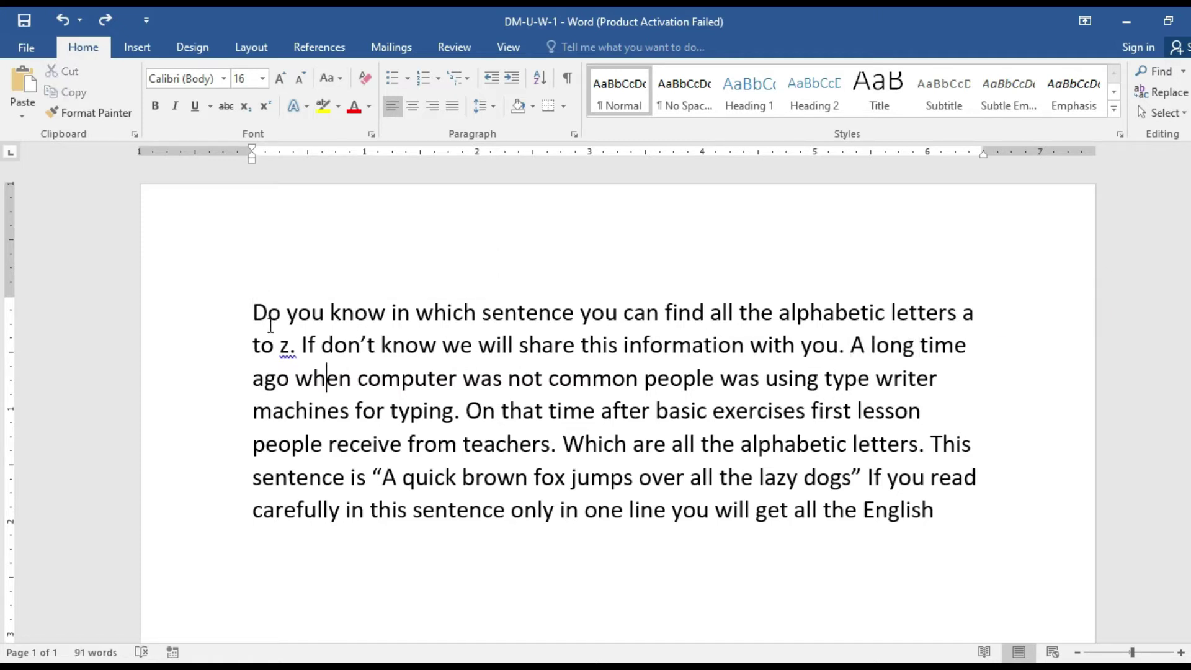
drag(255, 312, 927, 514)
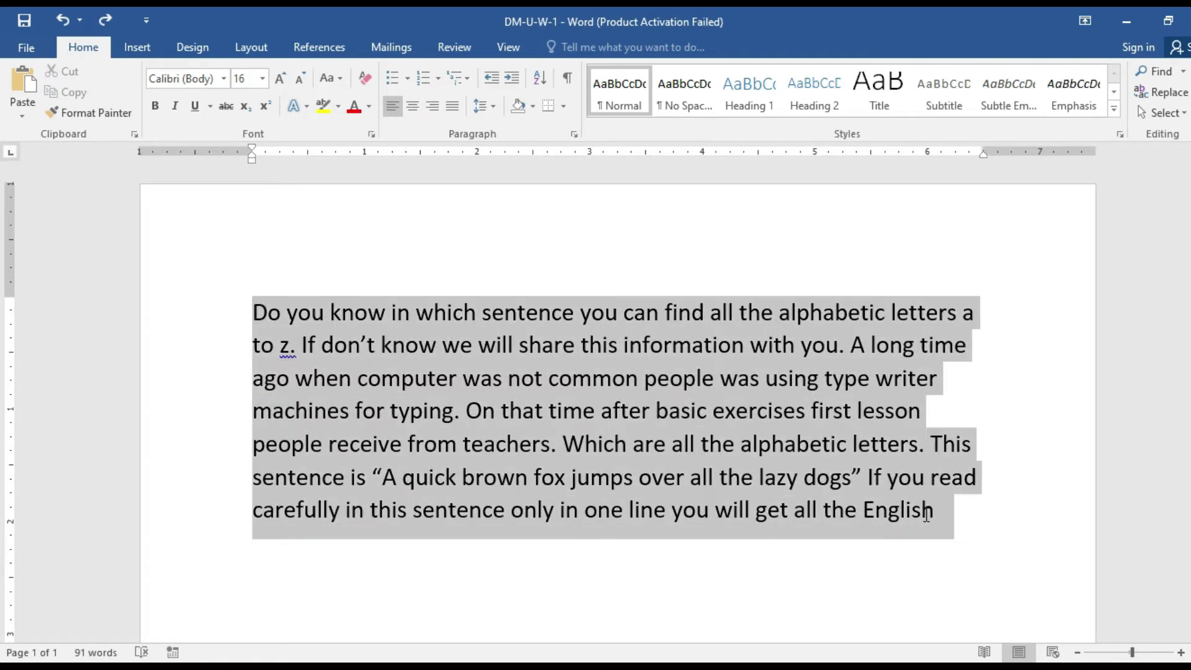
click(340, 79)
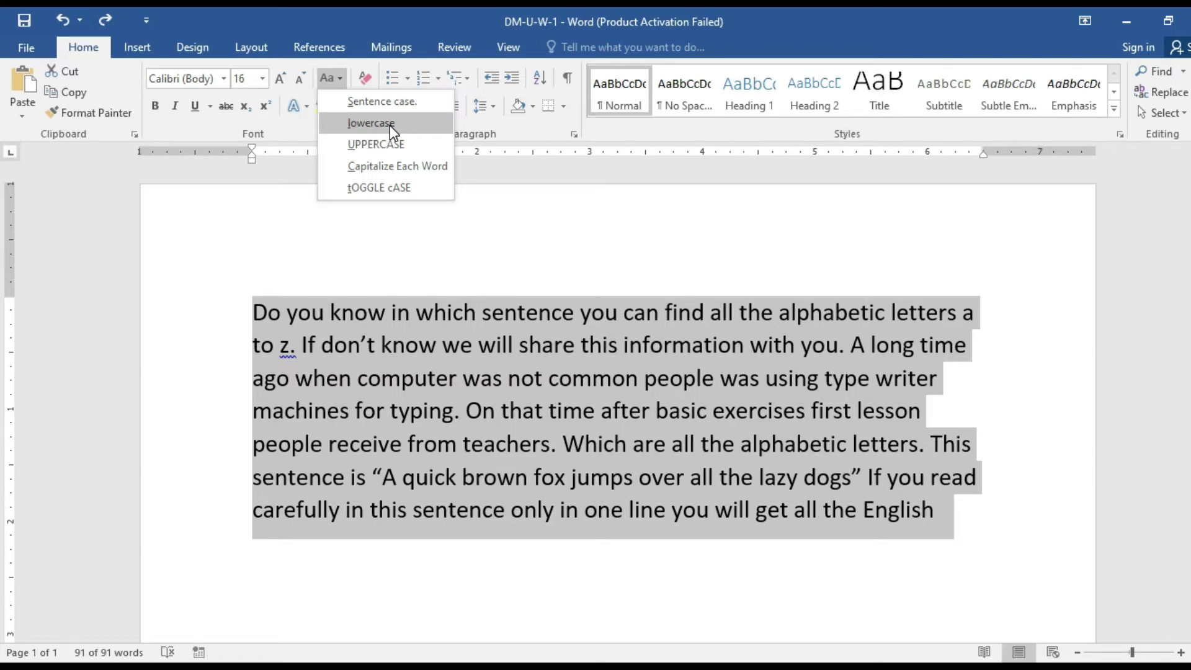
Make the paragraph lowercase, check the 'a' after 'you.', then reselect it for Change Case.
click(390, 124)
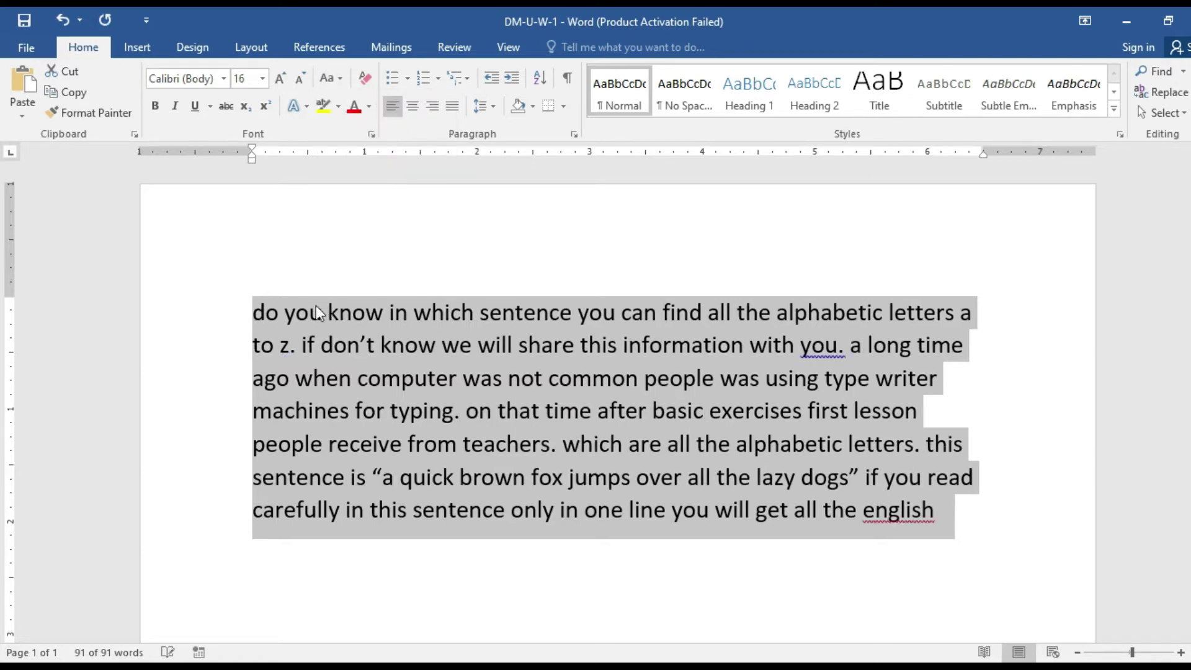
click(260, 321)
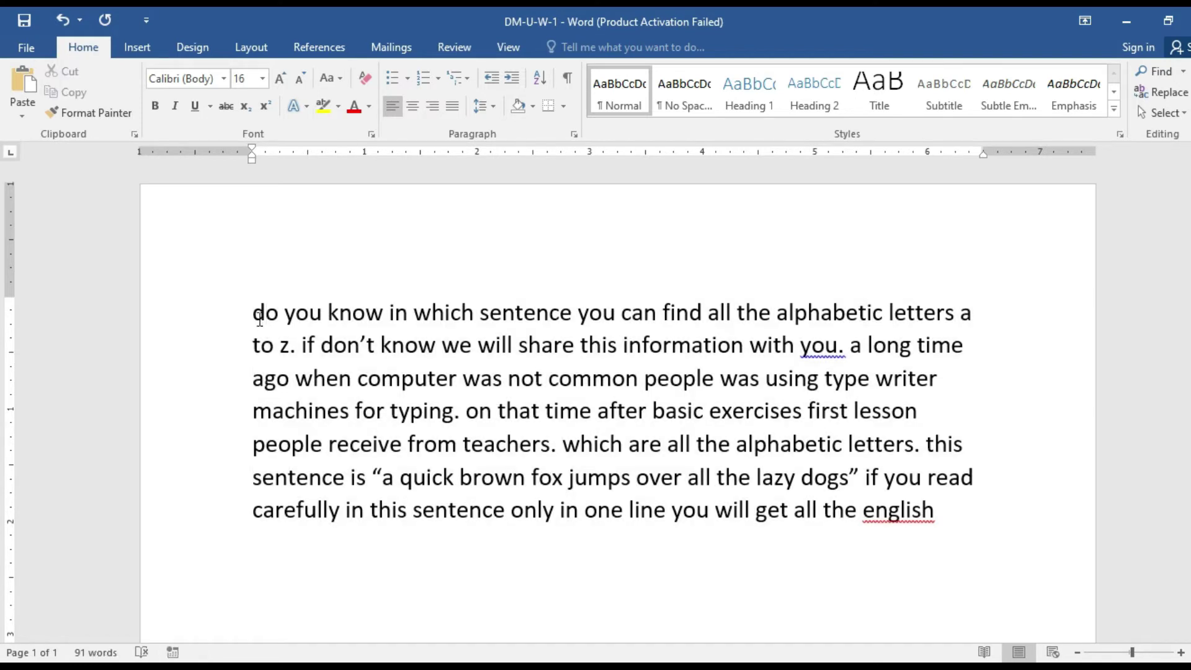
drag(252, 313, 265, 317)
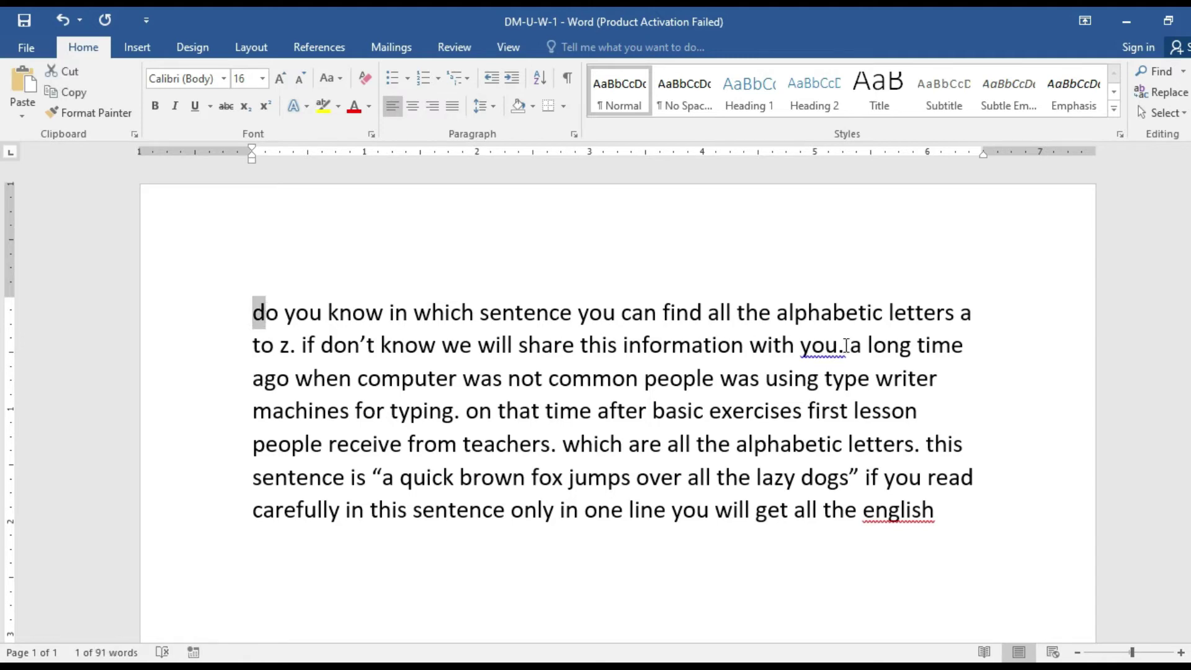
drag(848, 345, 862, 346)
click(586, 412)
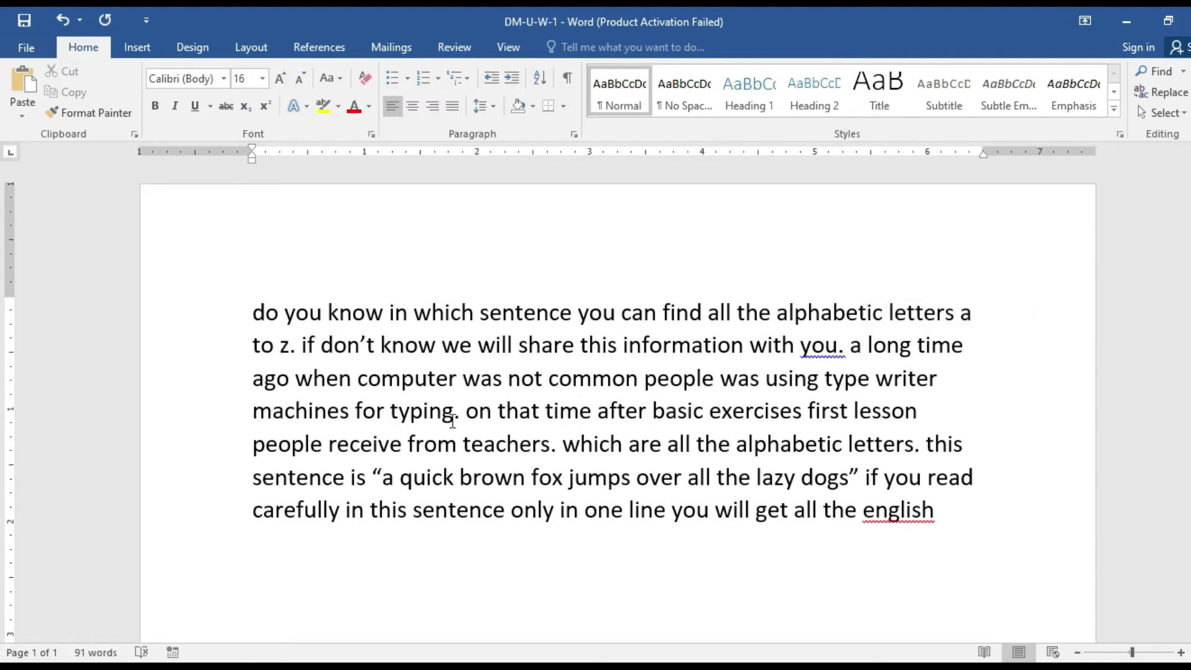
drag(253, 312, 958, 528)
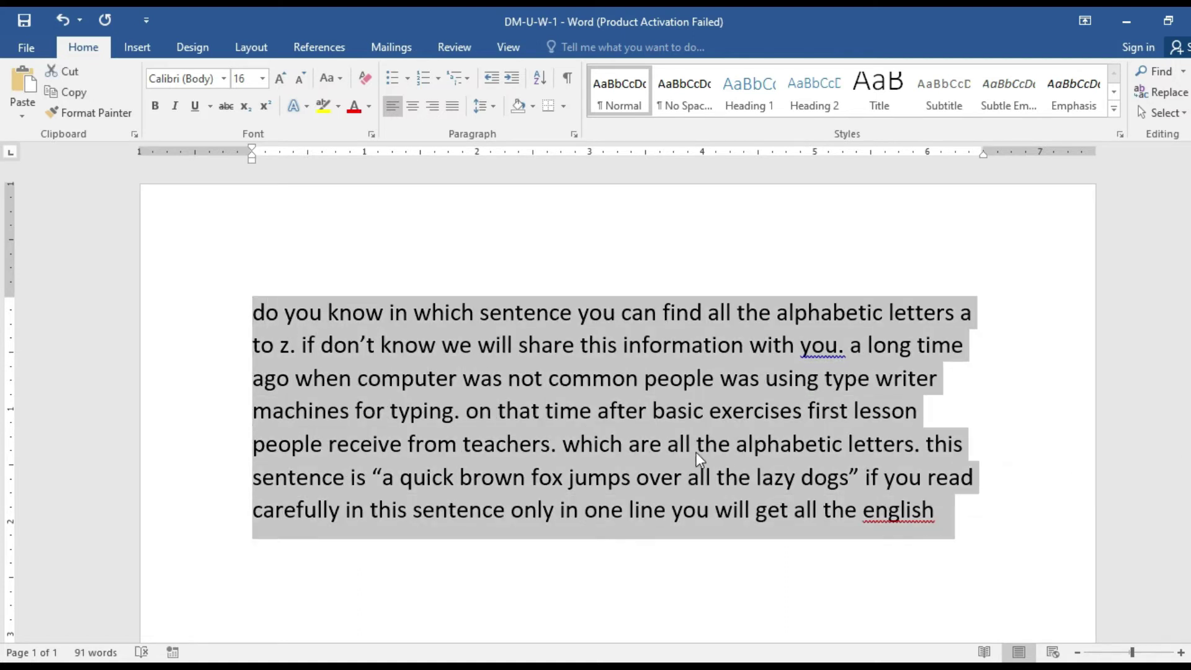
click(338, 80)
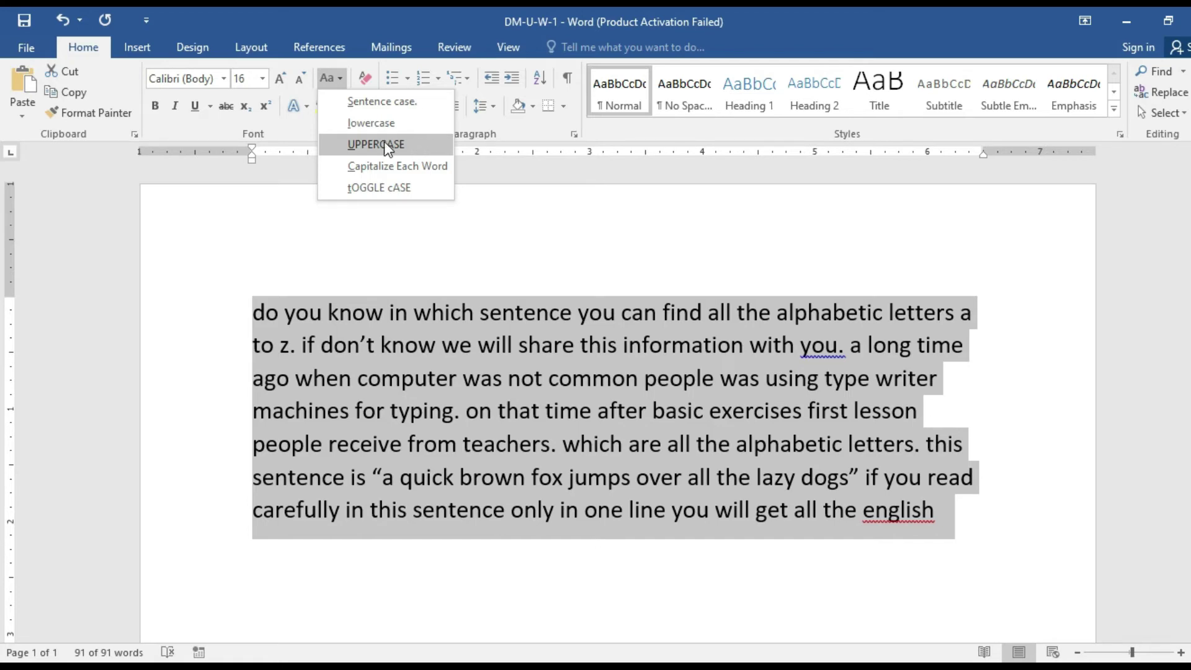
Convert the selected pangram paragraph to UPPERCASE.
click(390, 145)
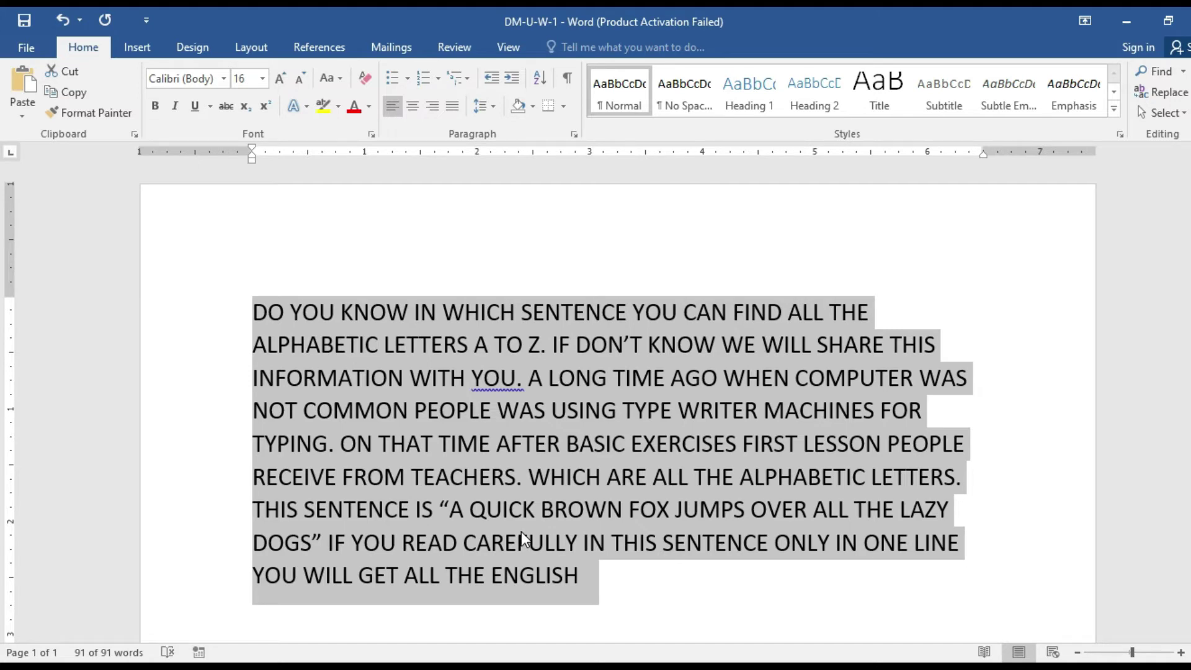
click(342, 80)
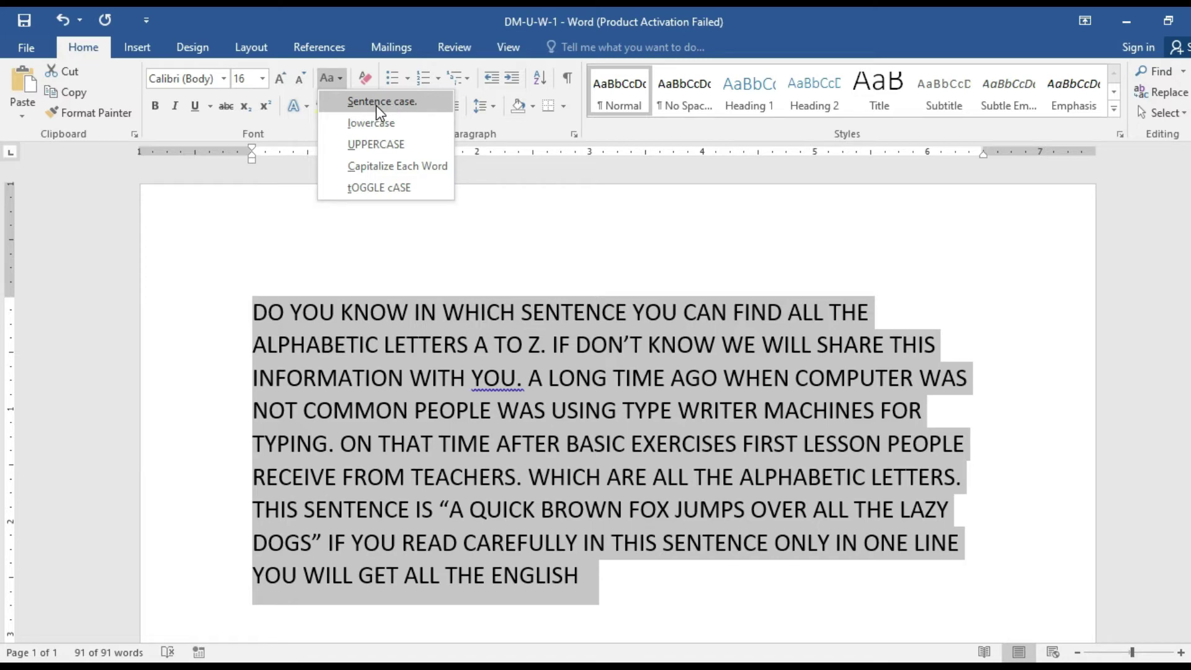
Apply Capitalize Each Word and check the capitals in You, In, Sentence and Can.
click(409, 166)
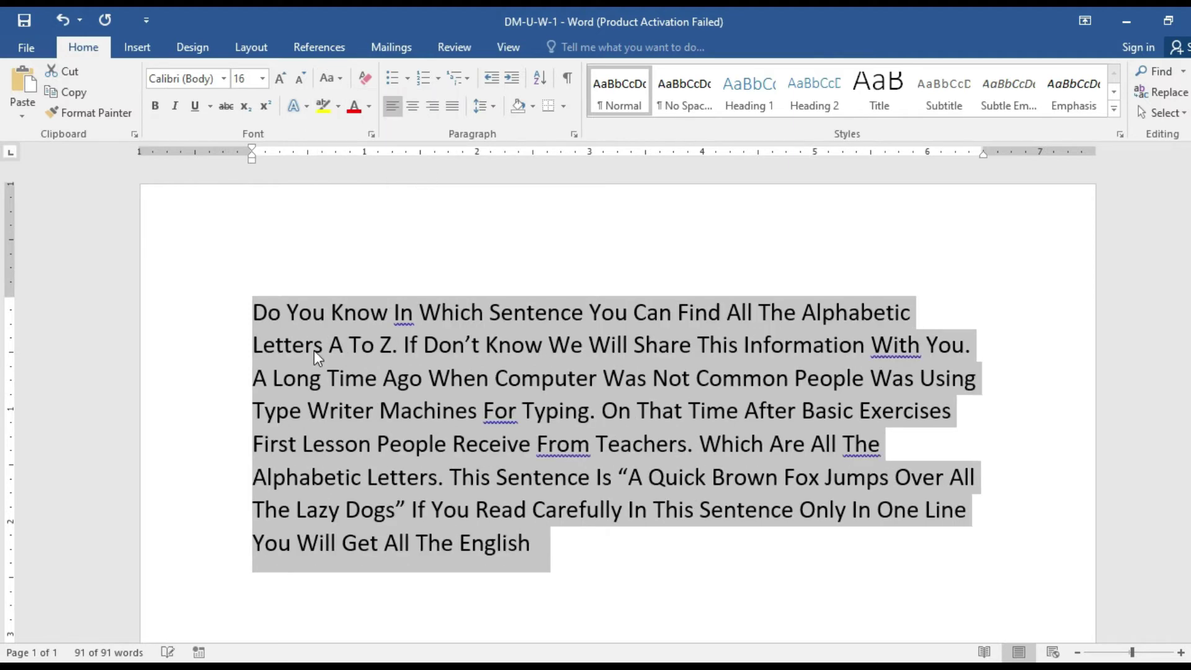
click(269, 321)
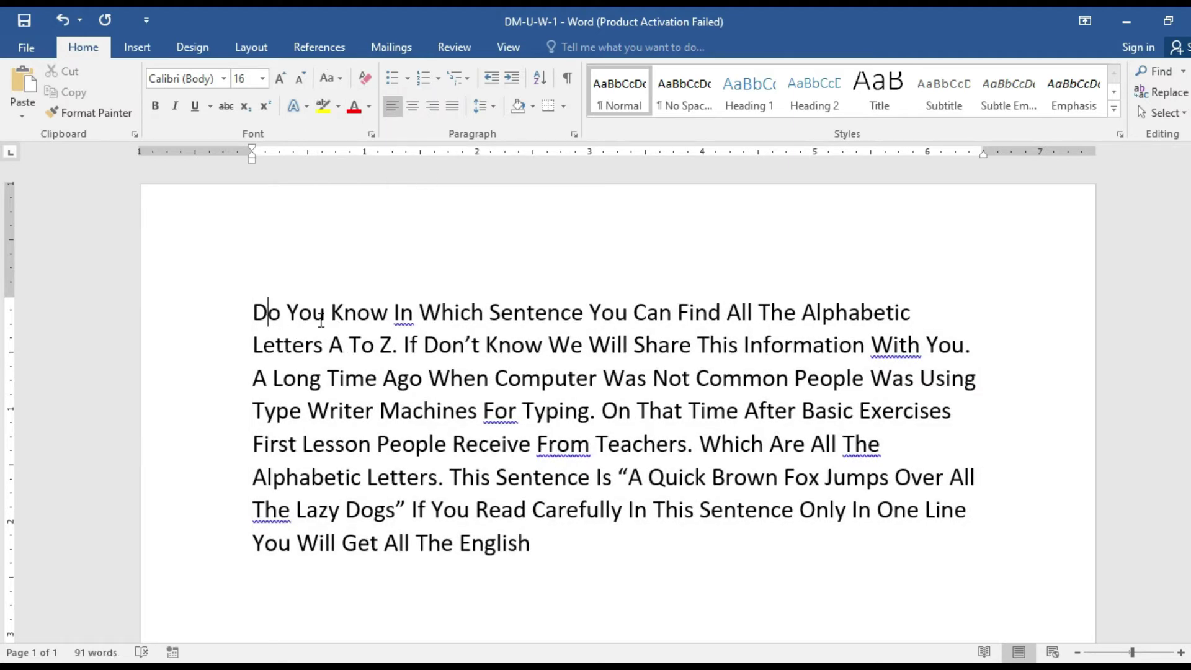
drag(286, 313, 300, 314)
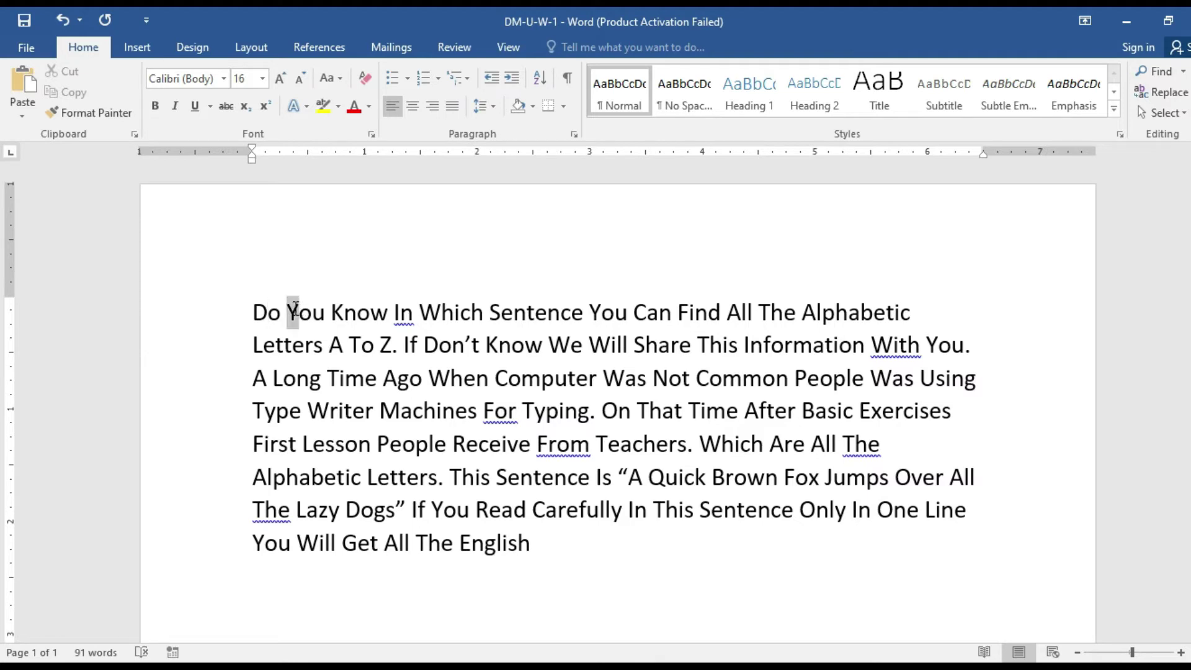
click(331, 312)
drag(388, 313, 395, 313)
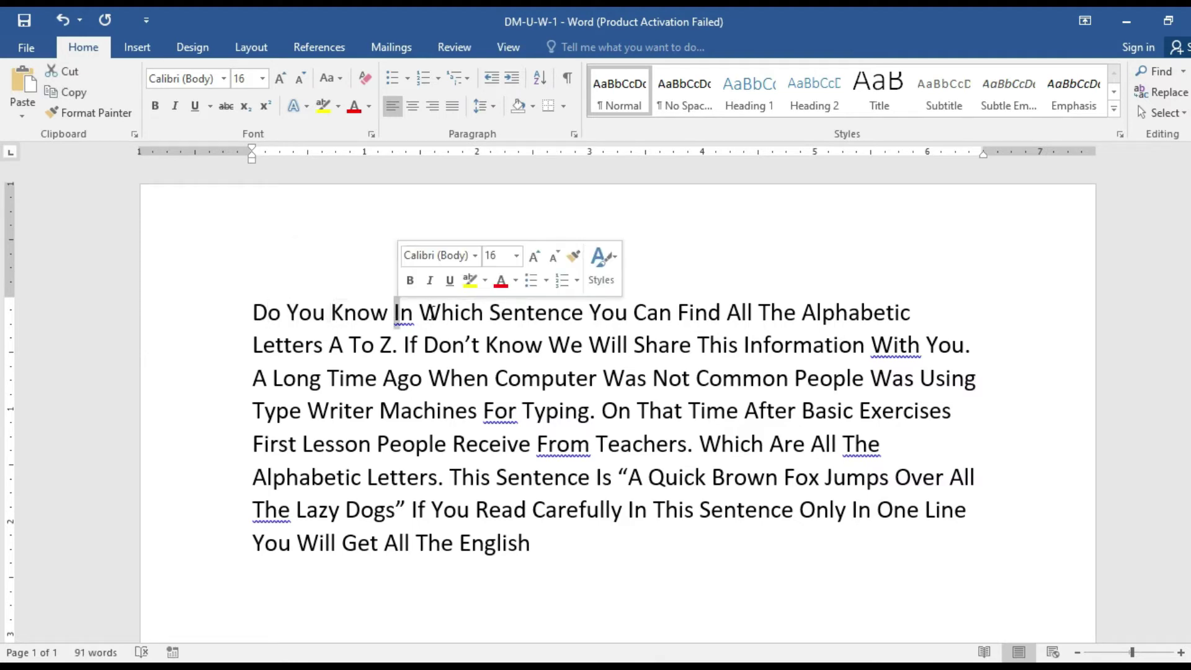
click(429, 312)
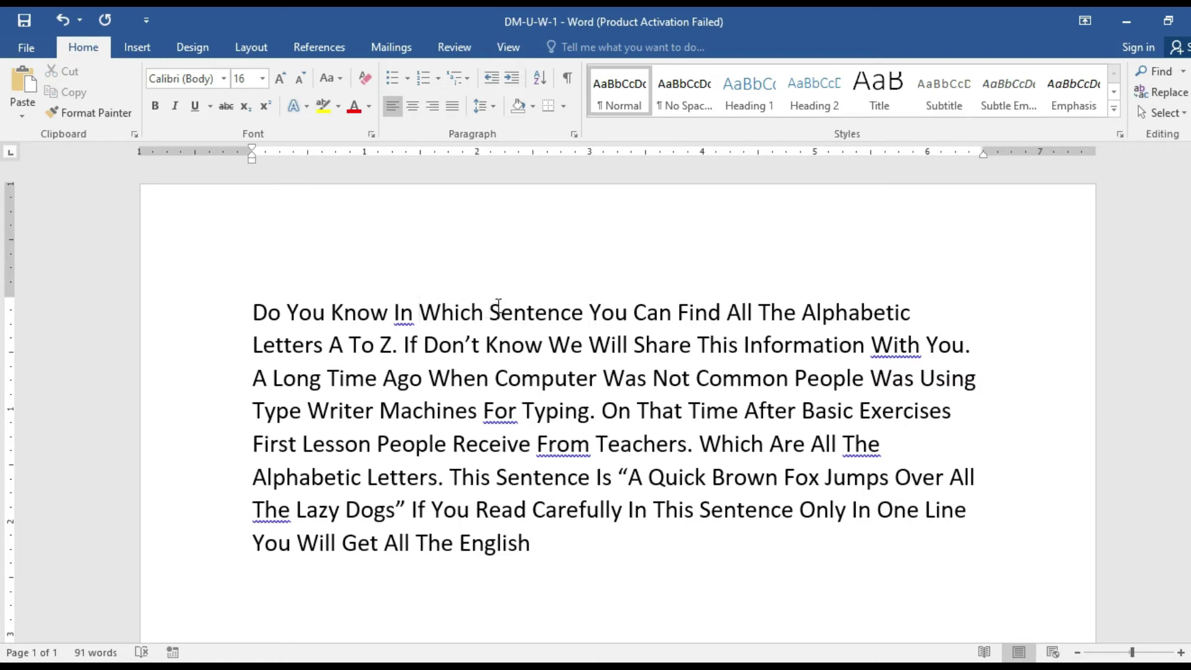
drag(489, 312, 501, 312)
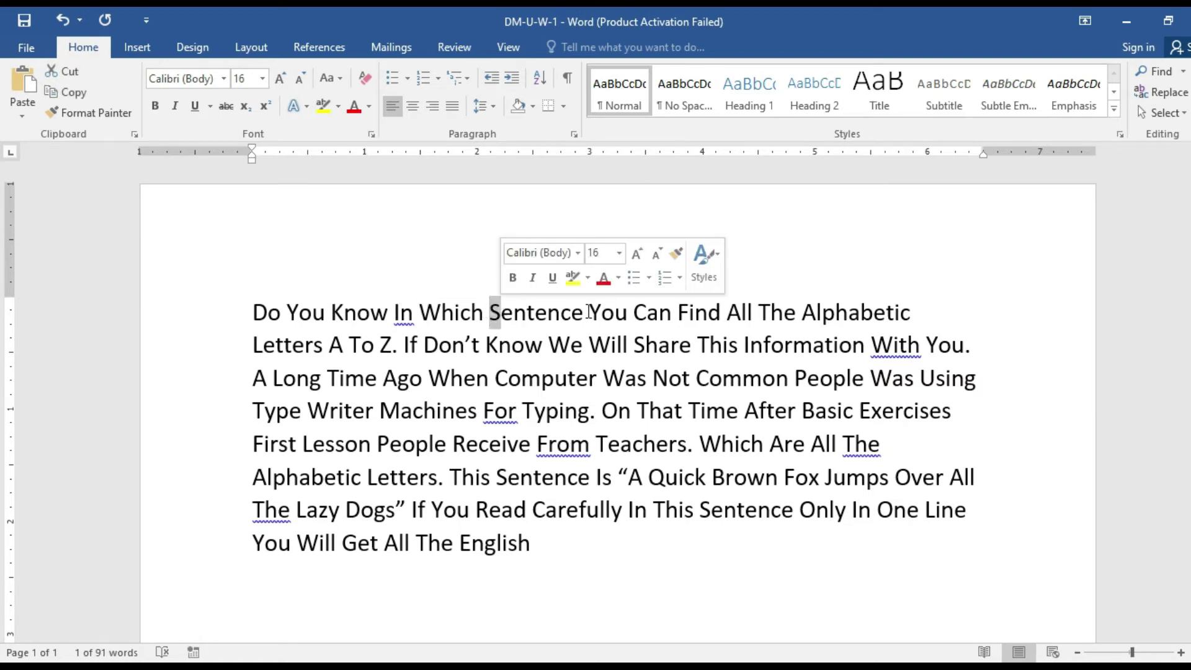
drag(589, 312, 647, 312)
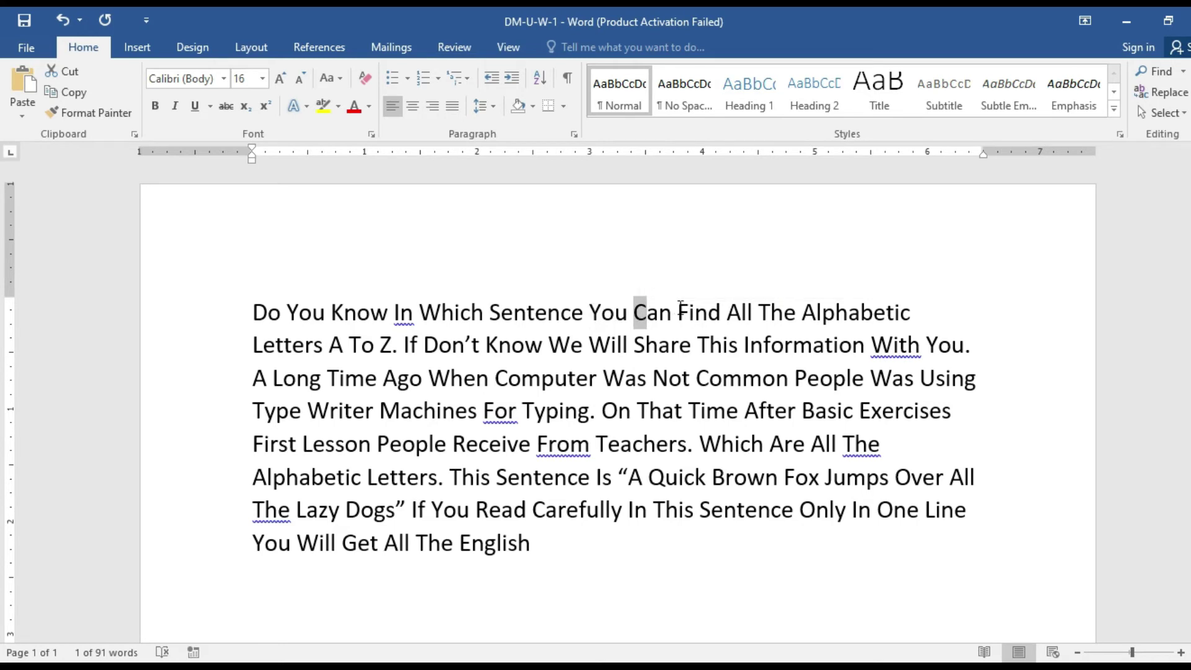
click(679, 312)
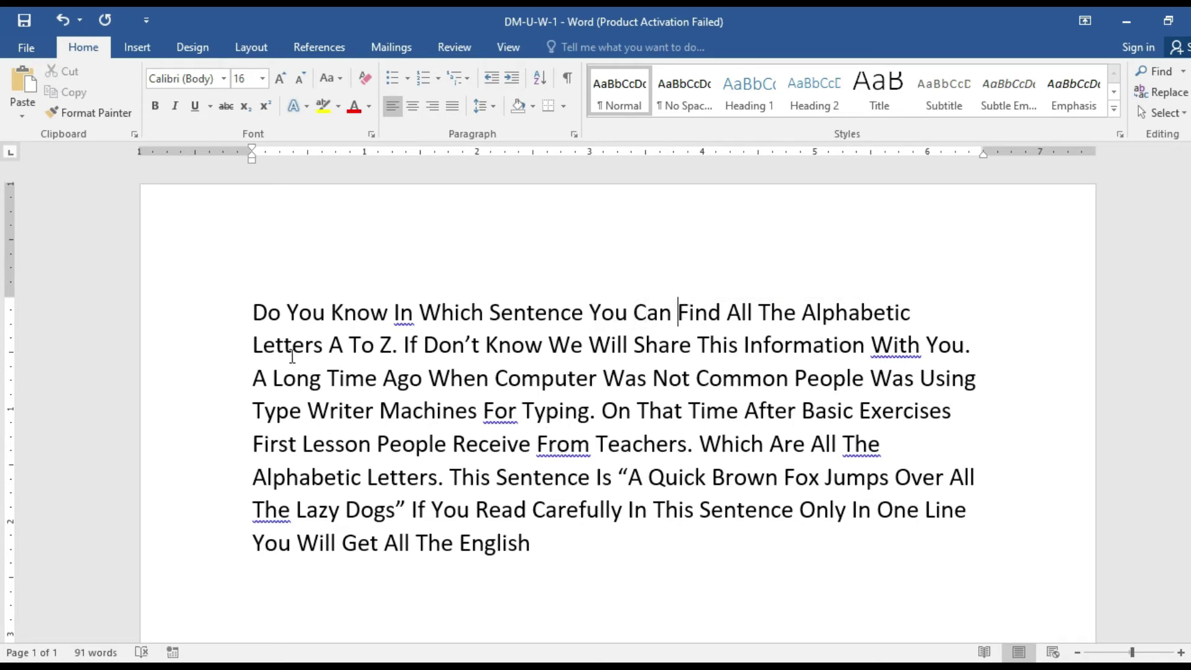
Select the whole paragraph and apply tOGGLE cASE to invert every letter's case.
drag(253, 312, 521, 546)
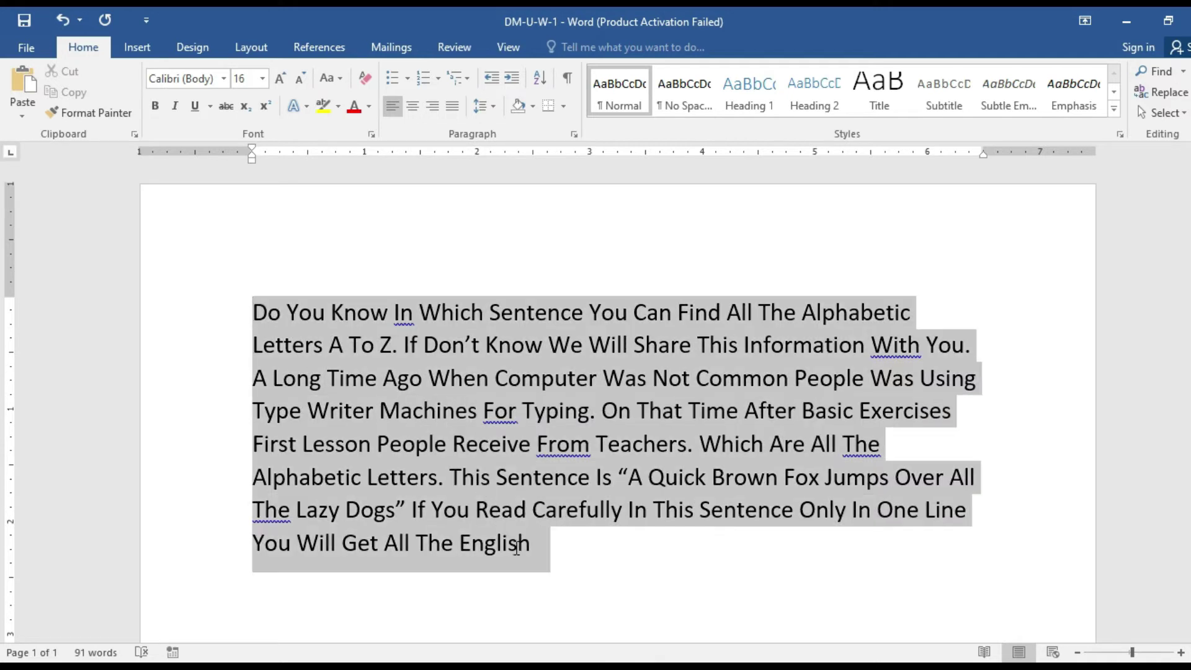
click(345, 79)
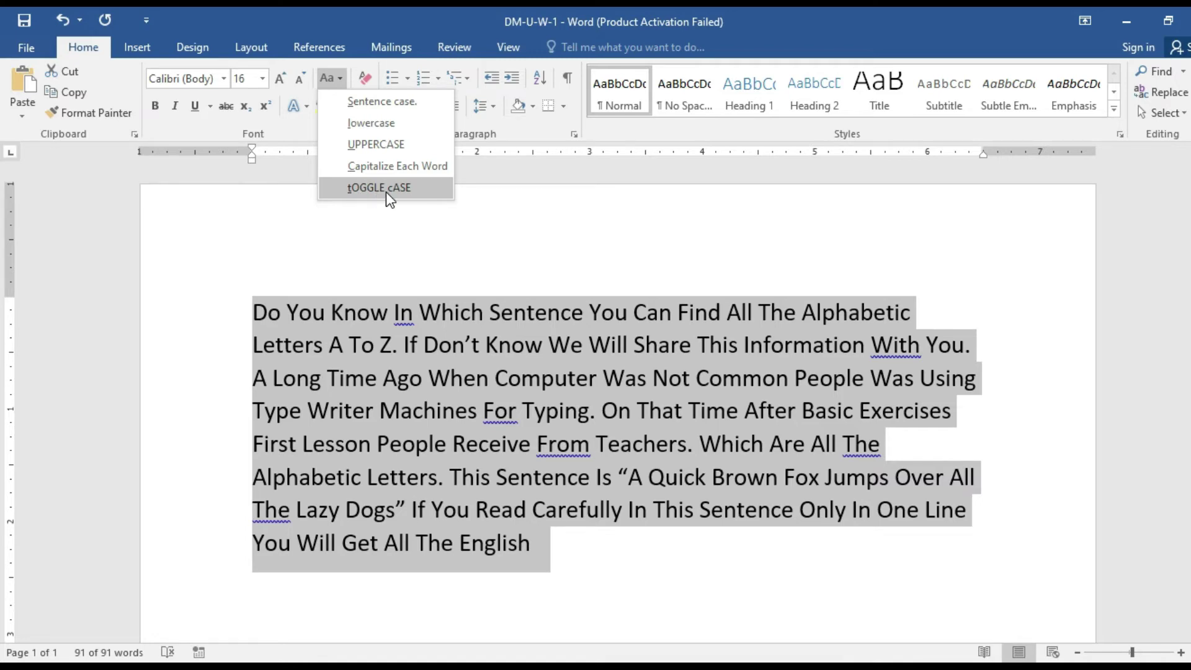
click(385, 192)
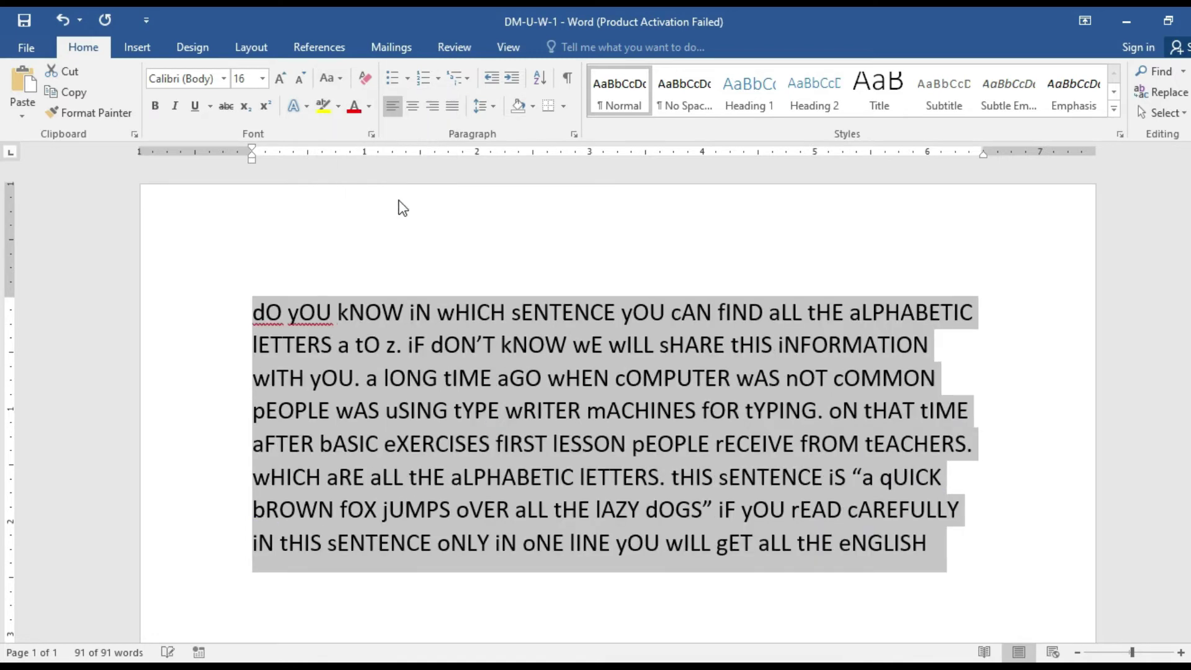
click(608, 425)
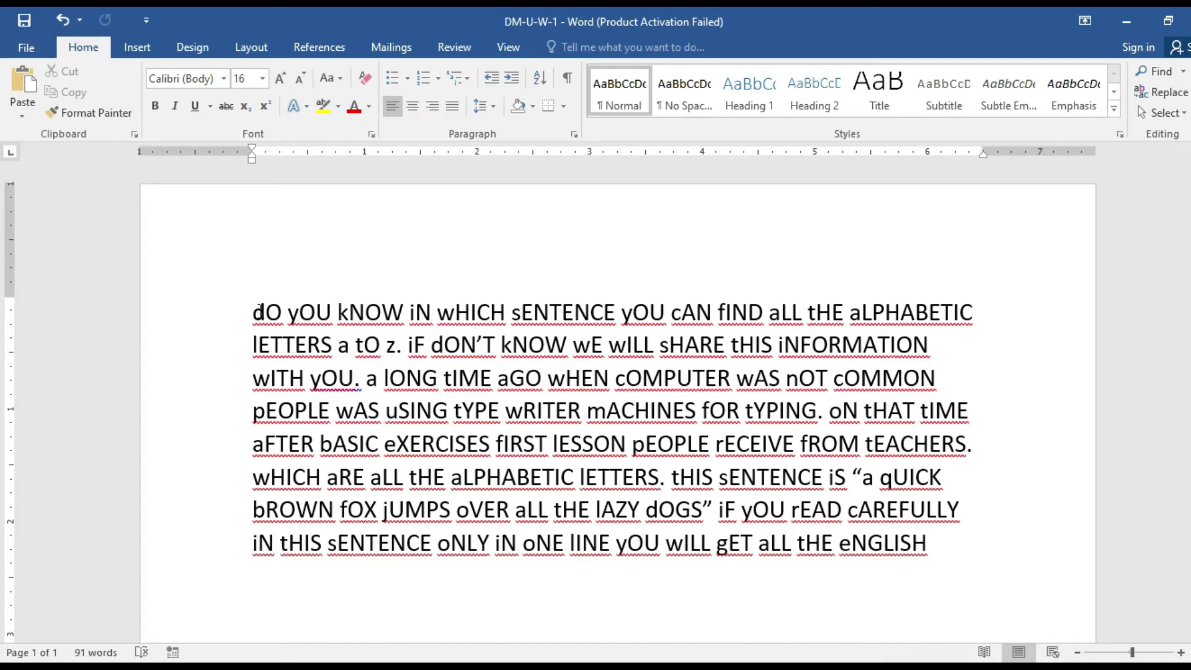
Reselect the toggled paragraph and convert it back to Sentence case.
drag(253, 310, 944, 545)
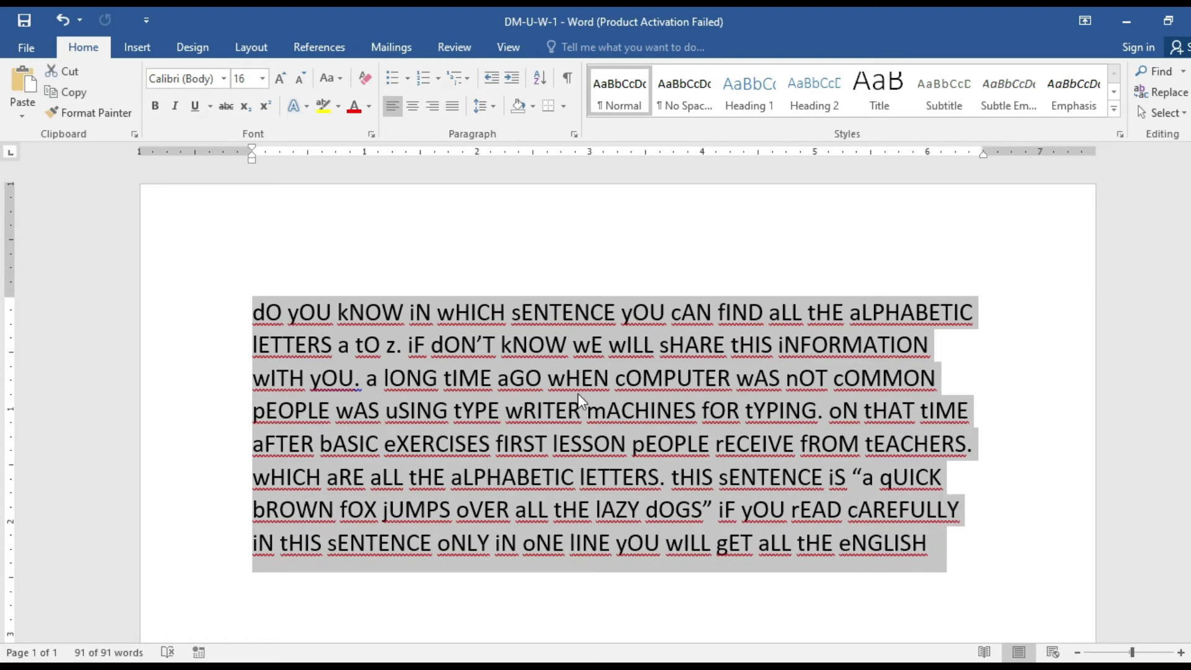
click(559, 443)
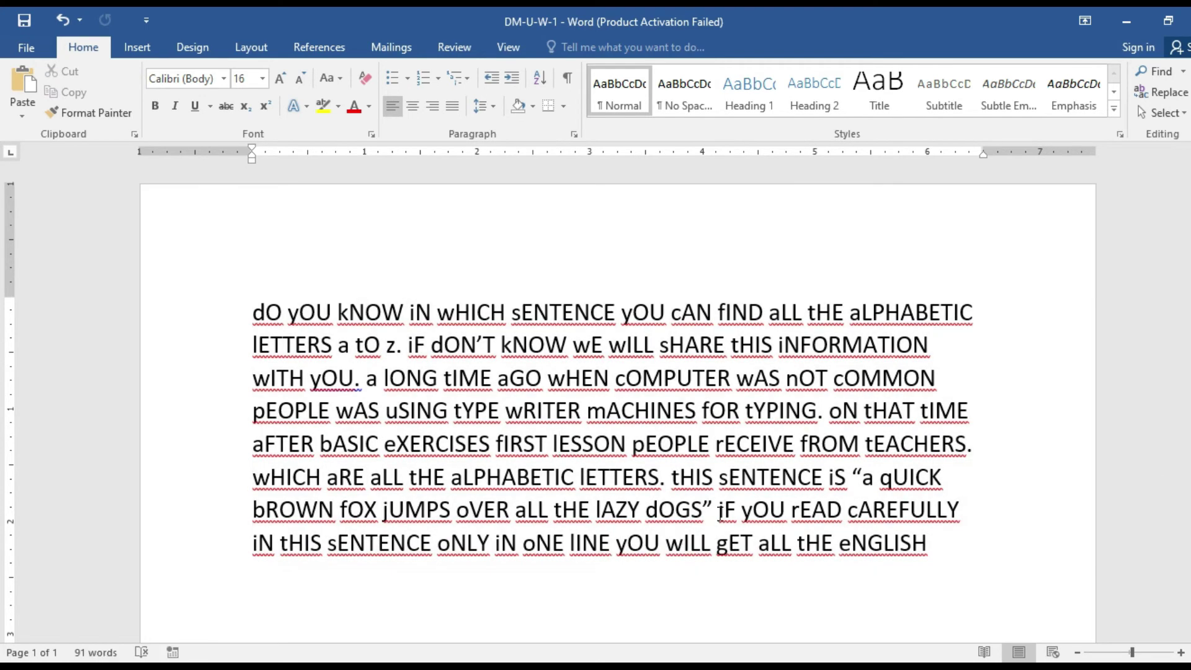
drag(254, 313, 920, 546)
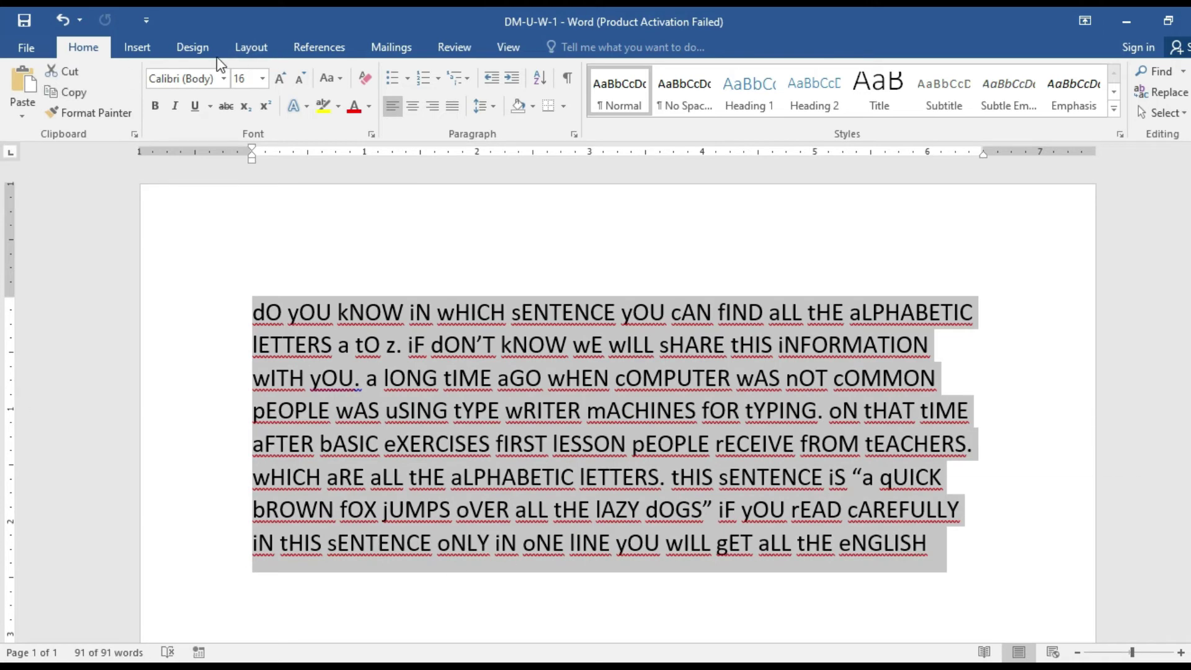
click(329, 77)
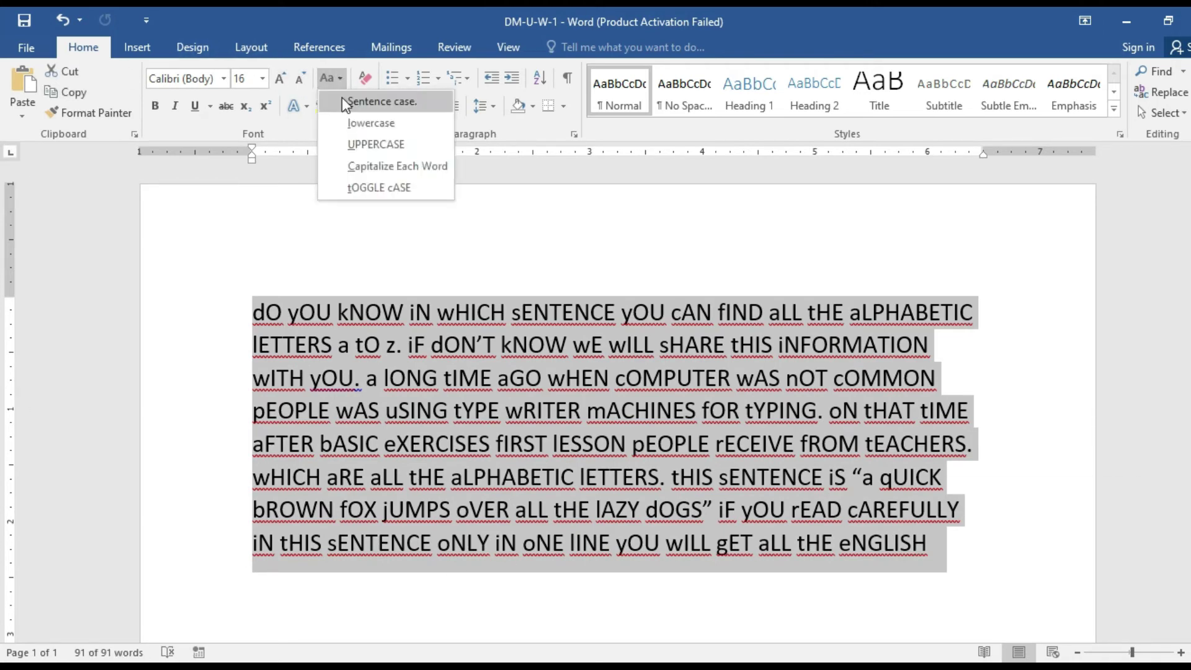
click(422, 105)
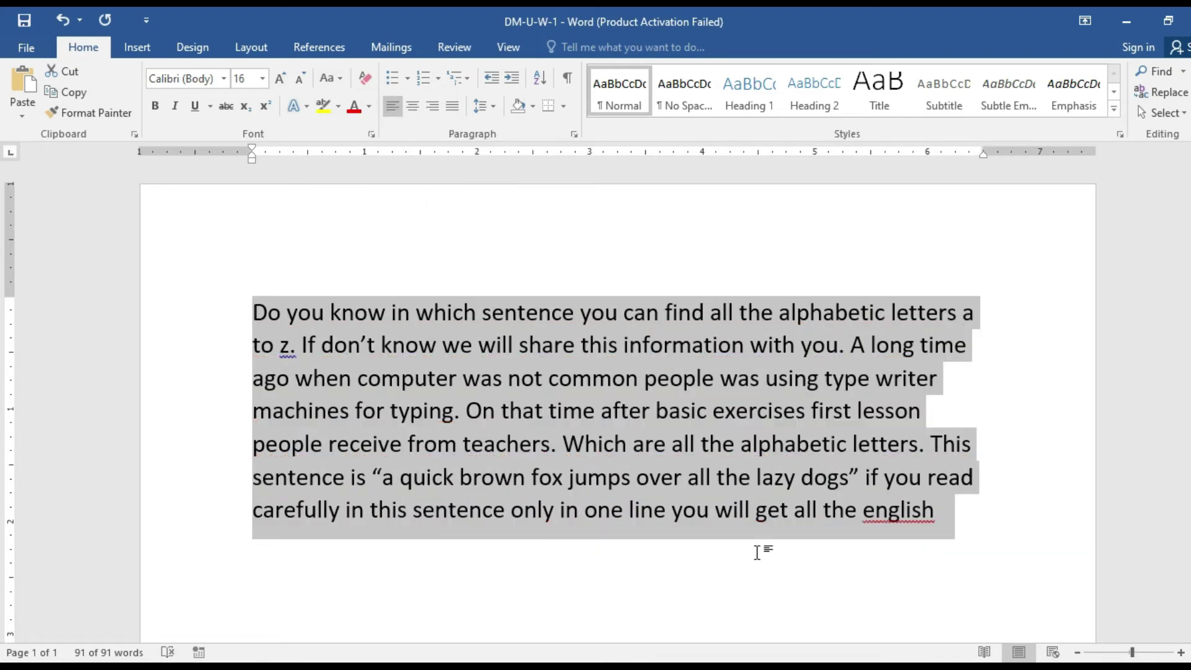
click(456, 483)
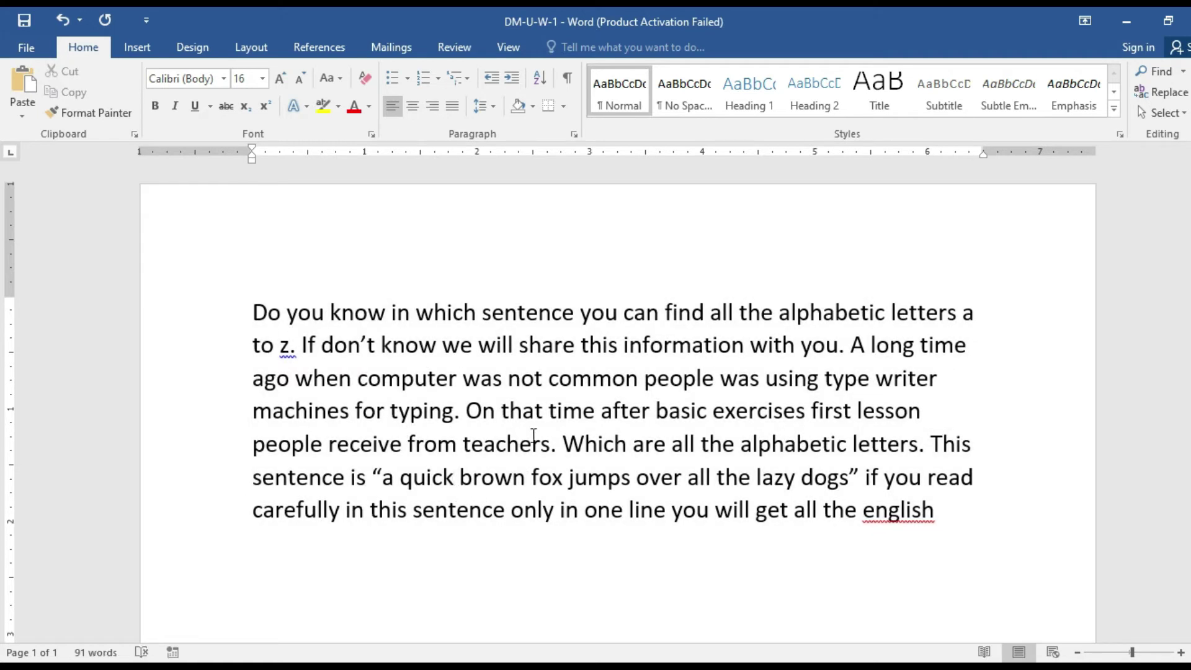
drag(251, 312, 746, 317)
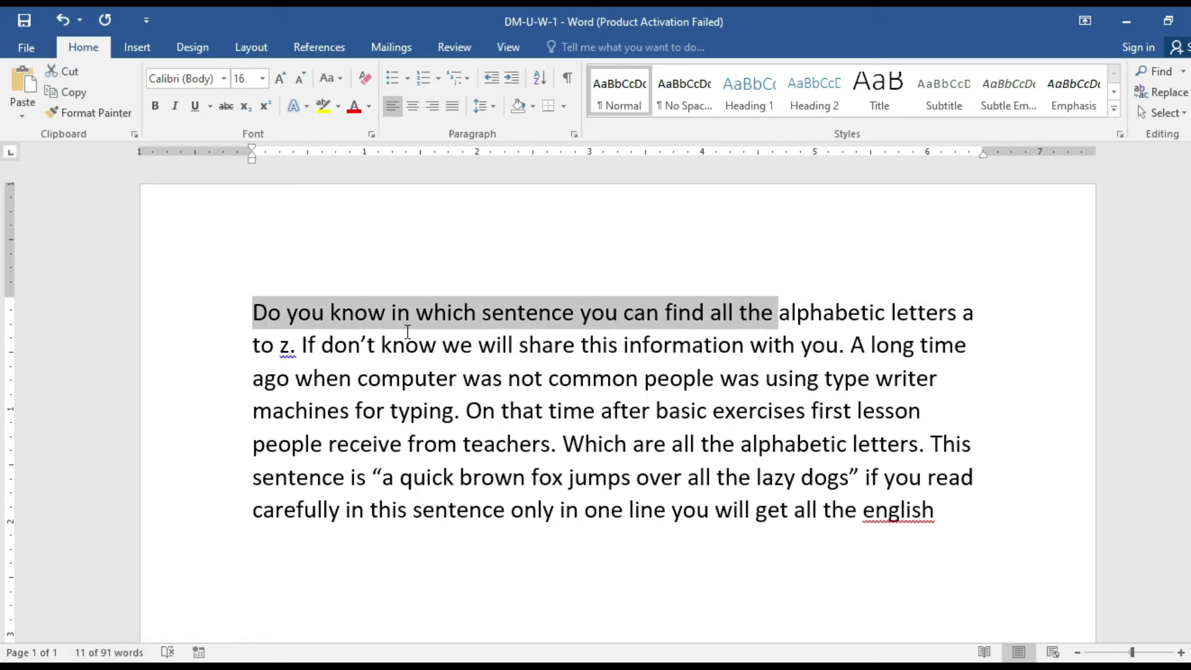
click(447, 325)
mouse_move(285, 312)
mouse_down()
mouse_move(579, 402)
mouse_move(732, 478)
mouse_up()
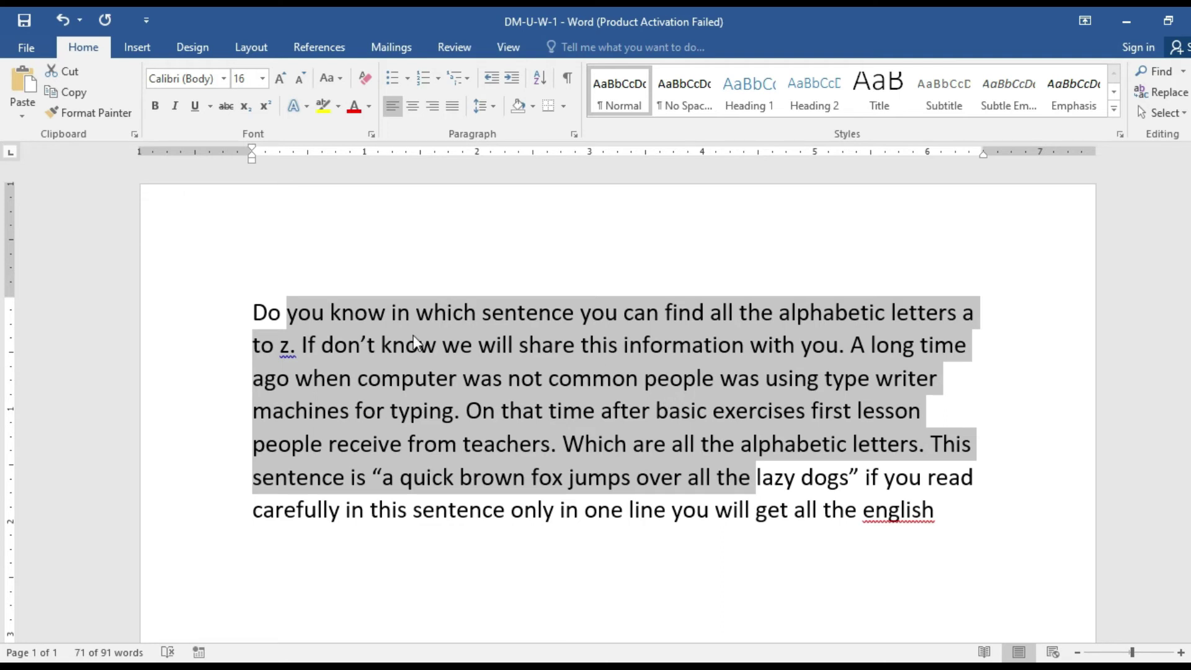
click(360, 345)
mouse_move(252, 311)
mouse_down()
mouse_move(975, 316)
mouse_move(236, 333)
mouse_move(287, 338)
mouse_up()
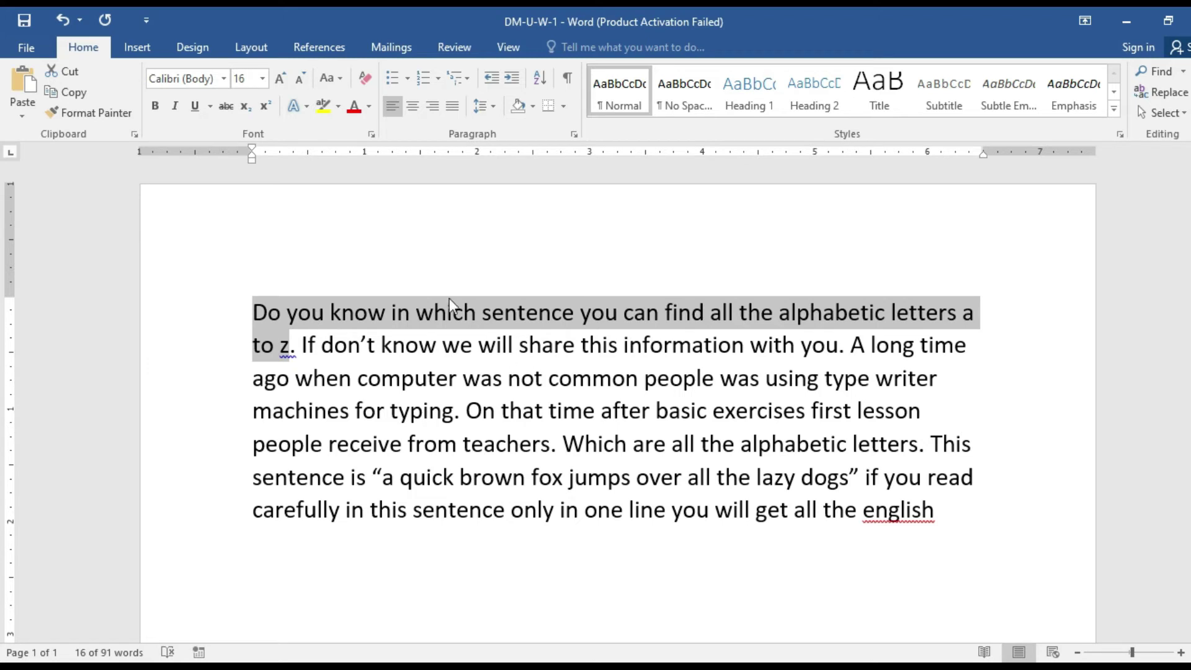
click(778, 510)
click(858, 509)
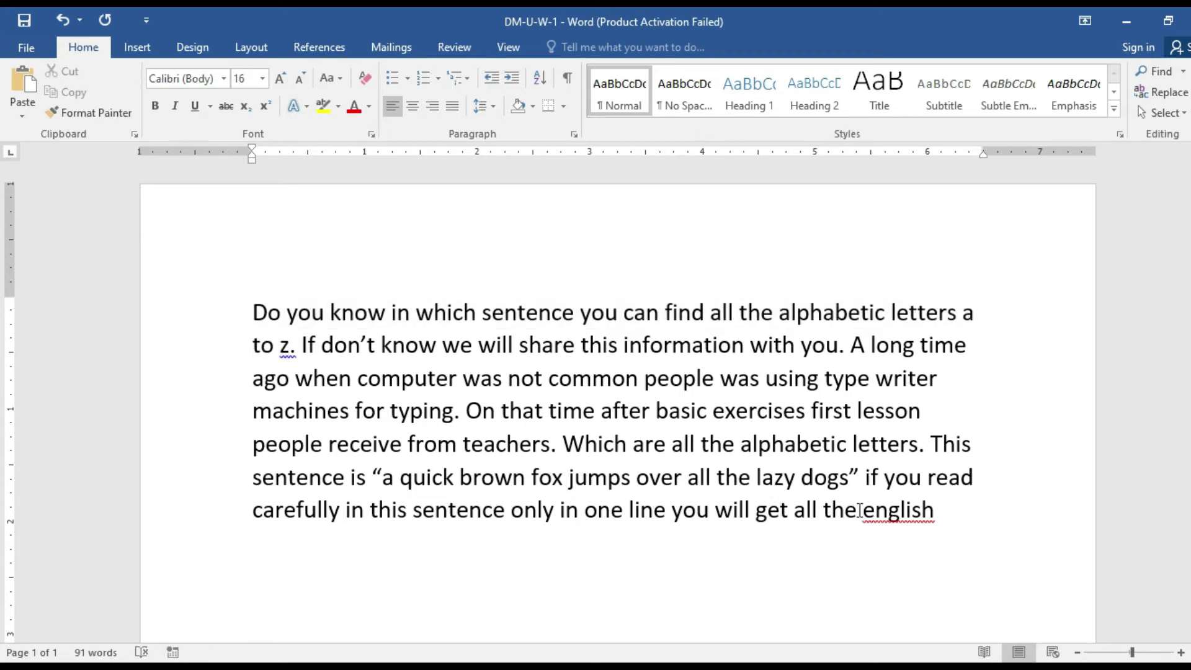
drag(864, 511, 932, 514)
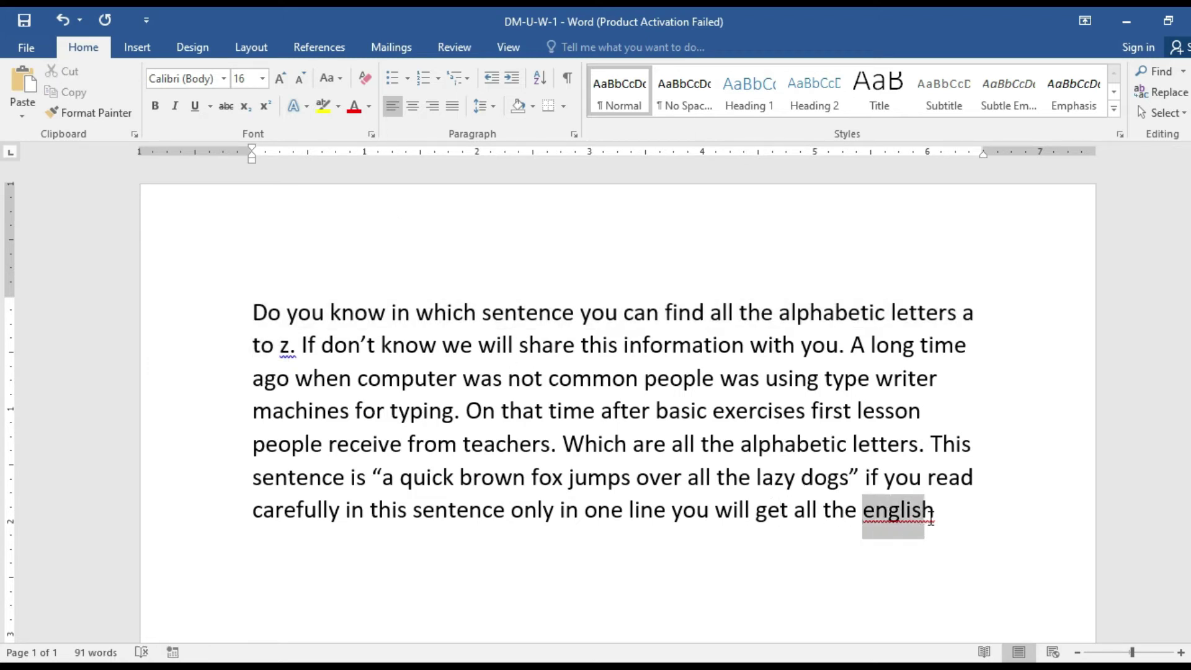
Replace the red-underlined final word 'english' with the spelling suggestion 'English'.
click(818, 515)
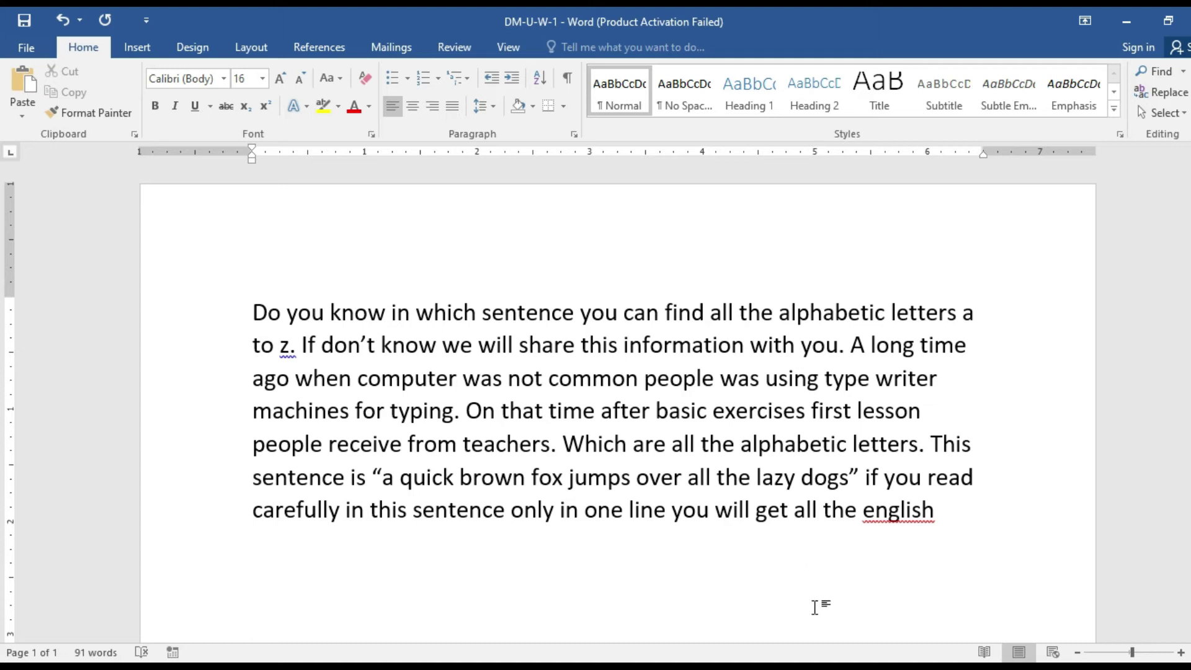
right_click(888, 512)
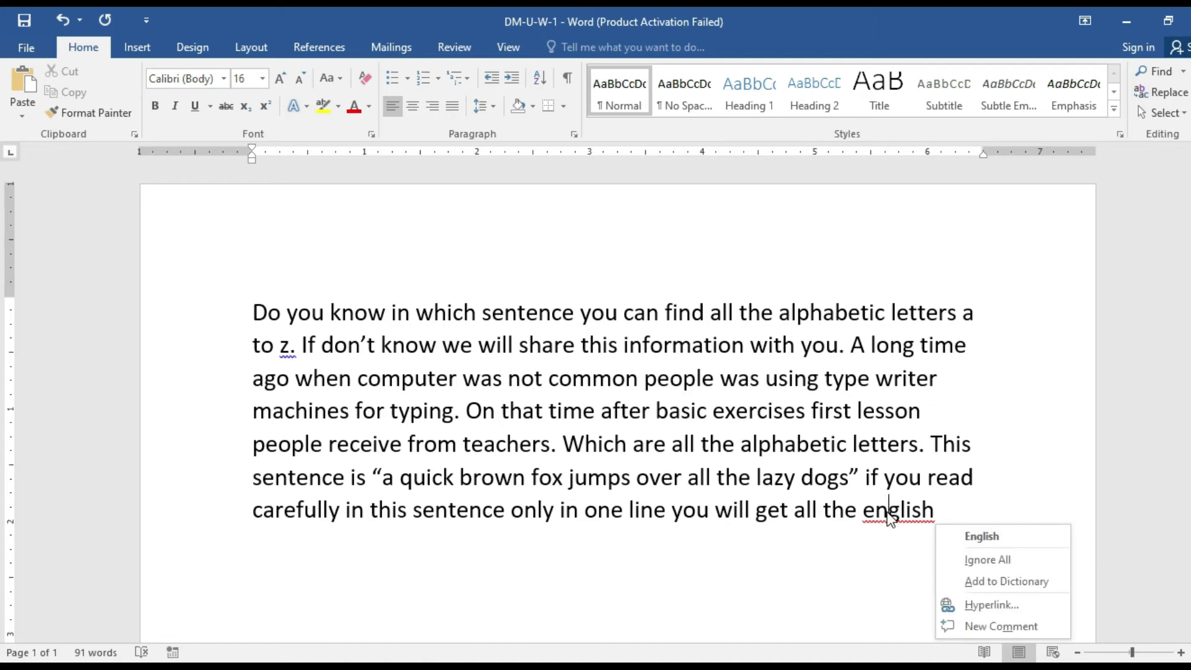
key(Escape)
right_click(891, 515)
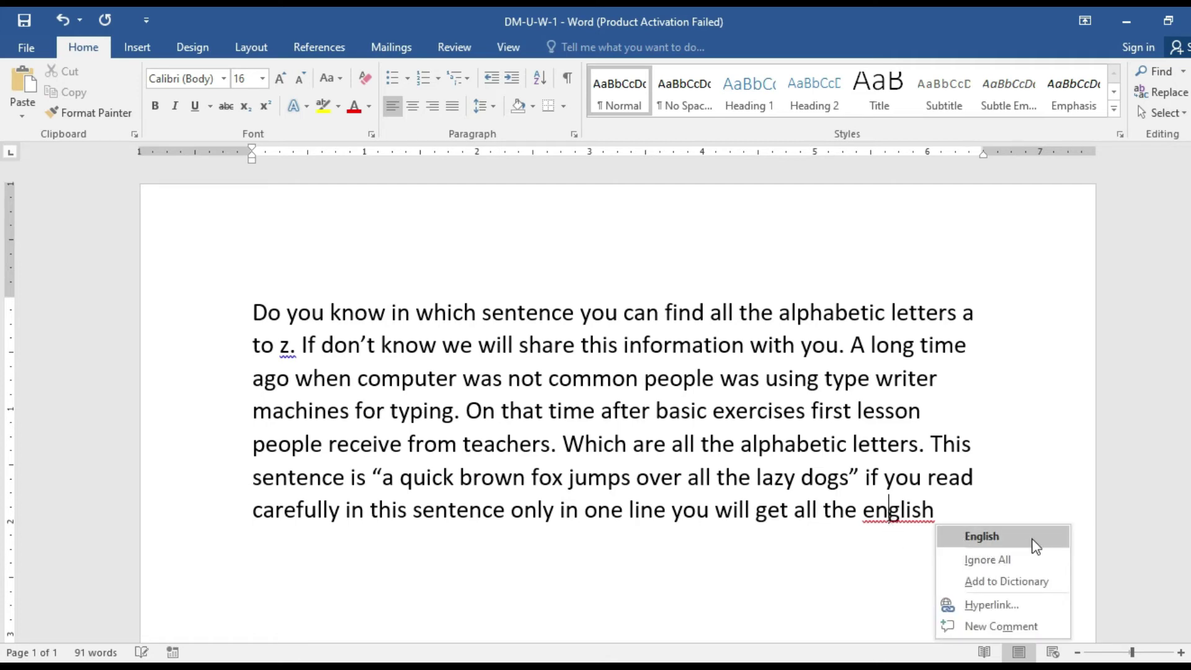
click(993, 542)
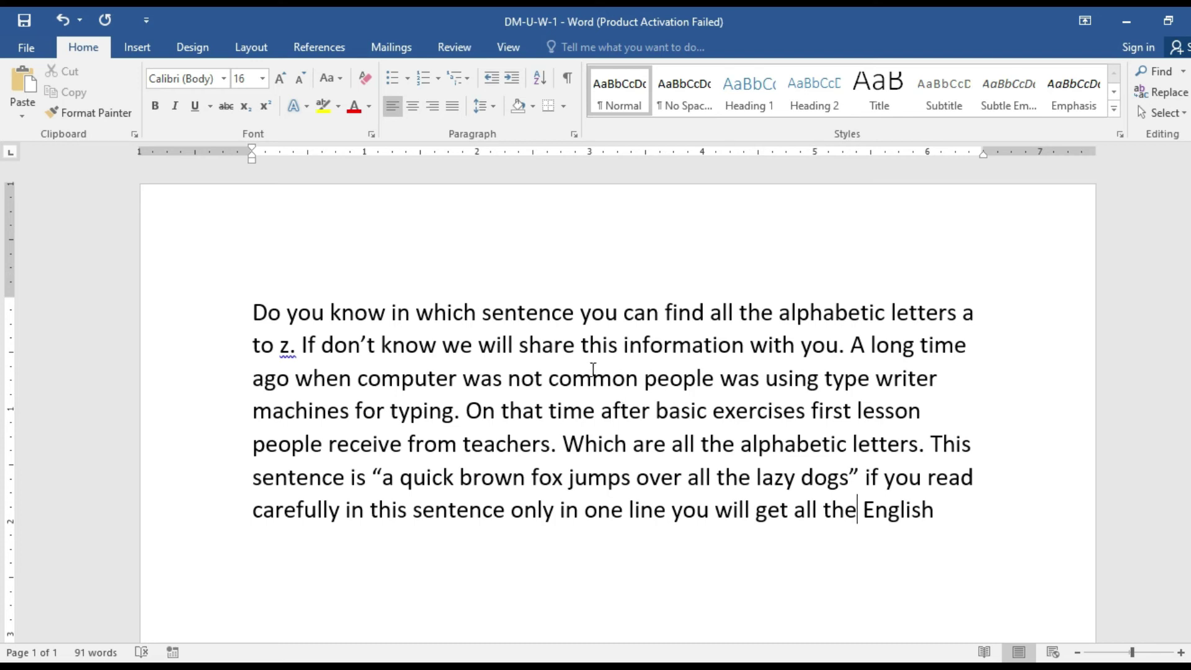
click(721, 351)
text(s)
click(951, 428)
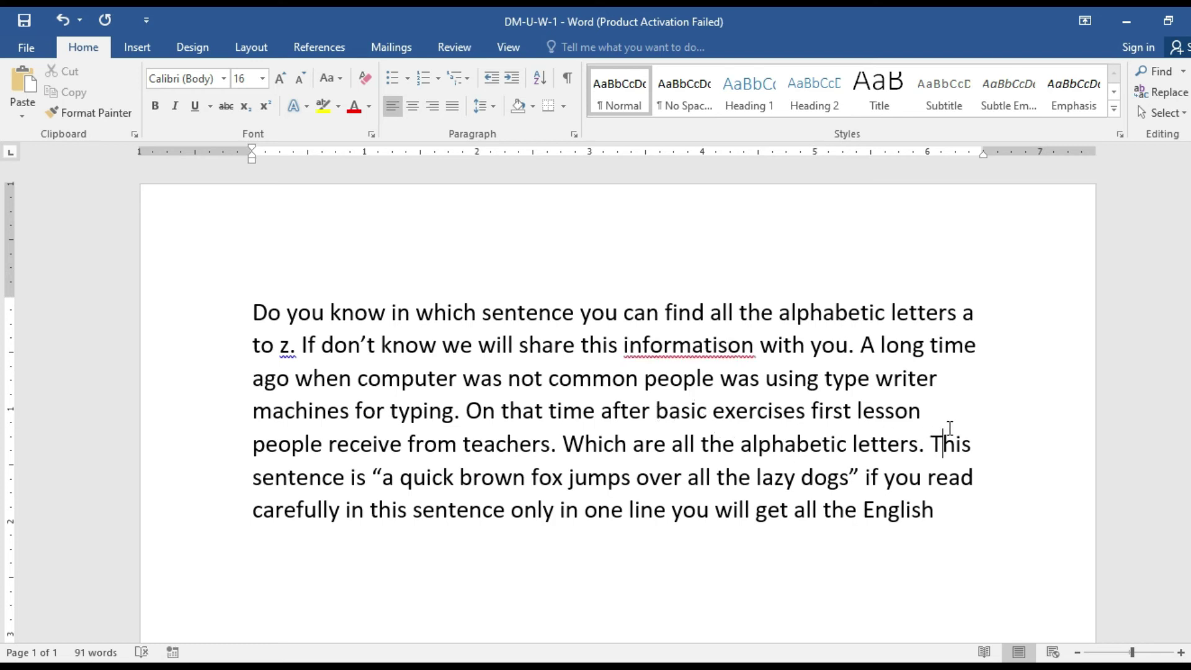
drag(760, 353, 623, 354)
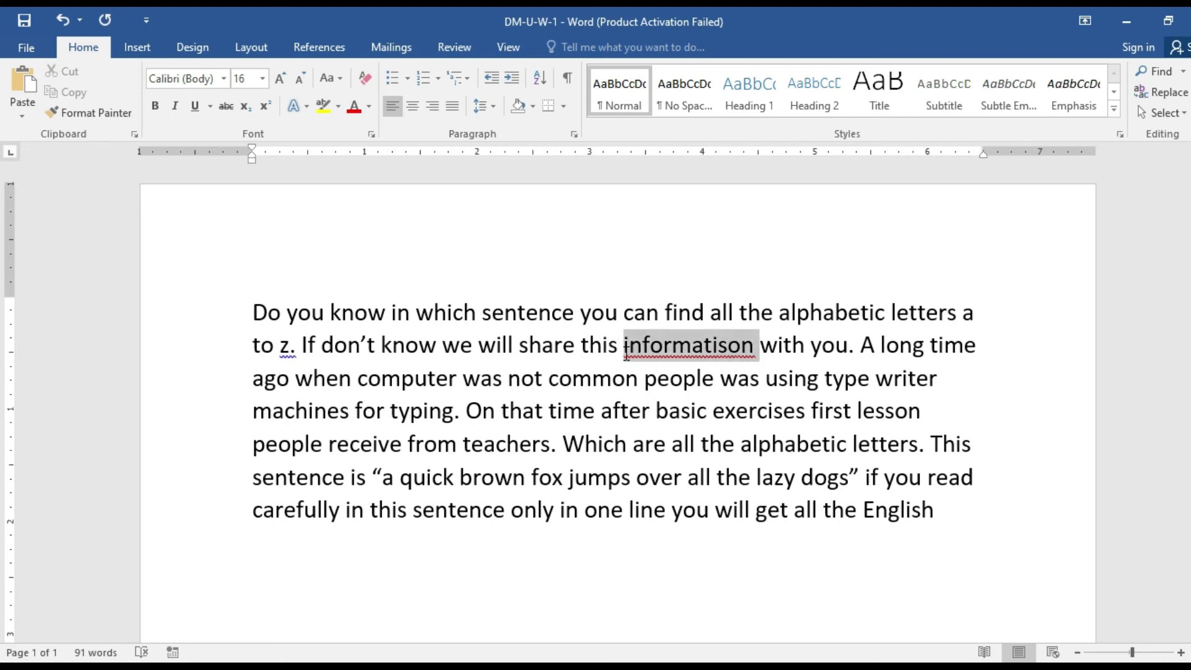
click(670, 380)
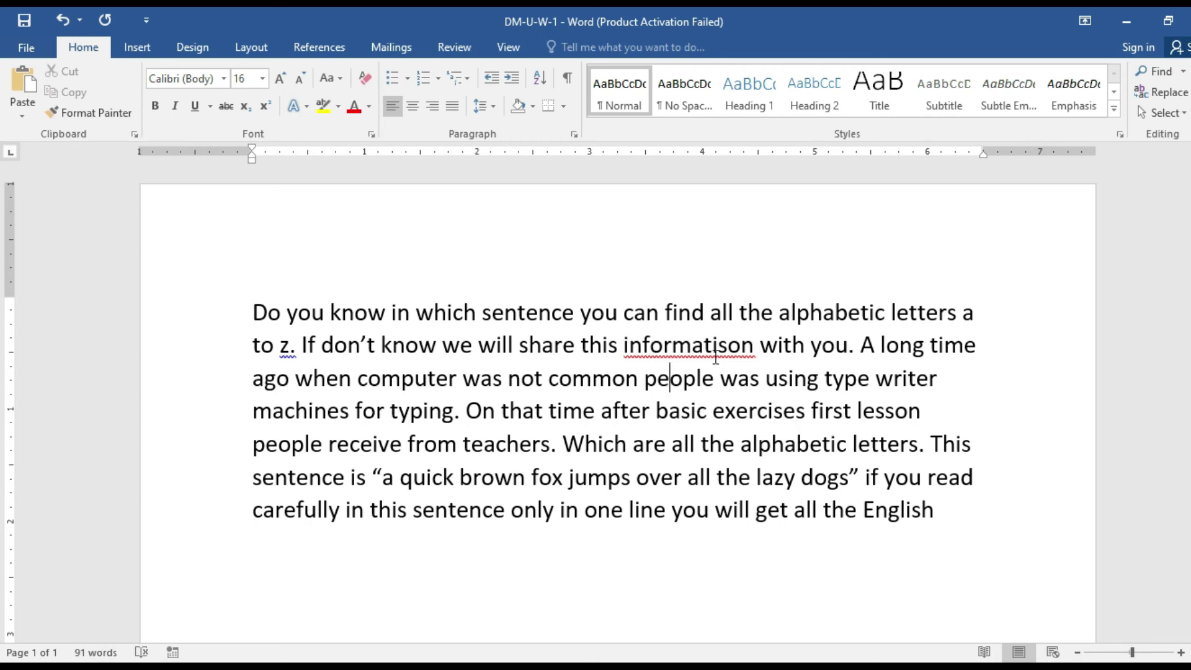
click(662, 344)
right_click(660, 347)
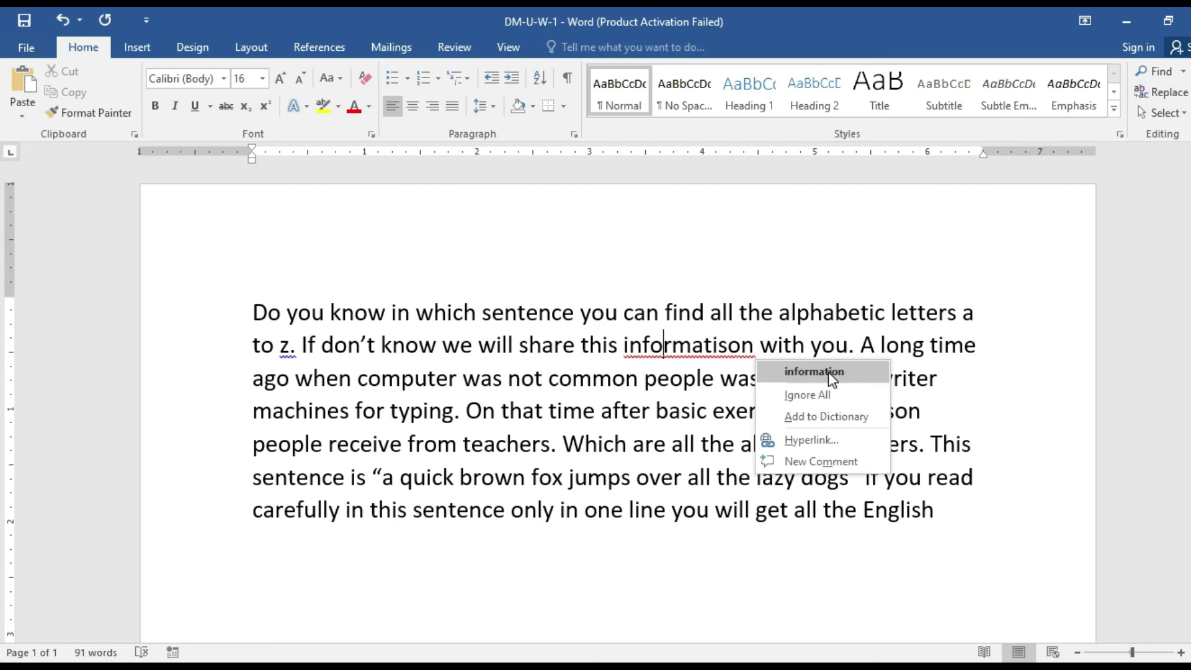
click(828, 371)
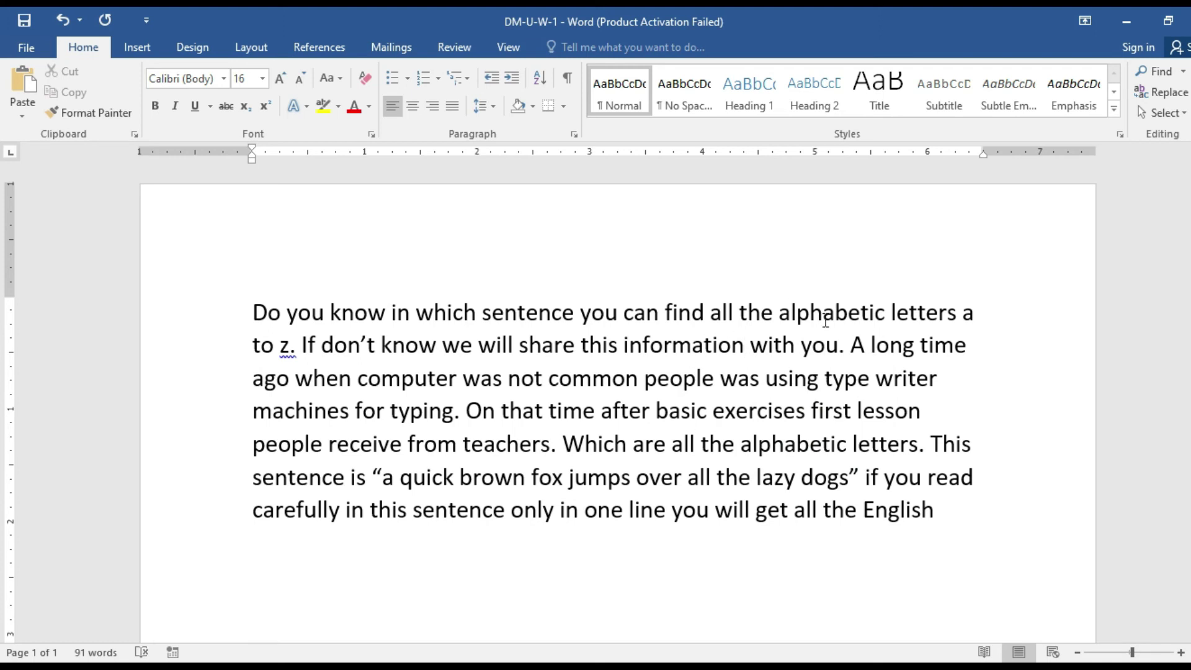
Select the whole paragraph and apply lowercase, uncapitalizing 'Do' and 'English'.
click(710, 444)
drag(253, 310, 918, 526)
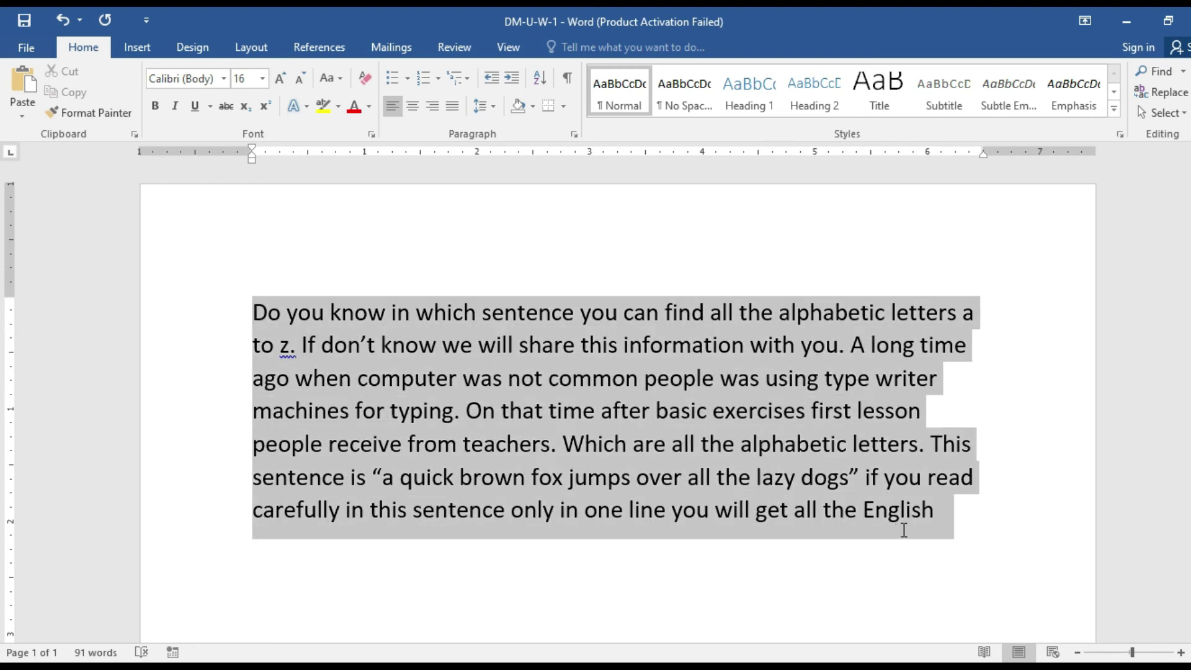
click(707, 541)
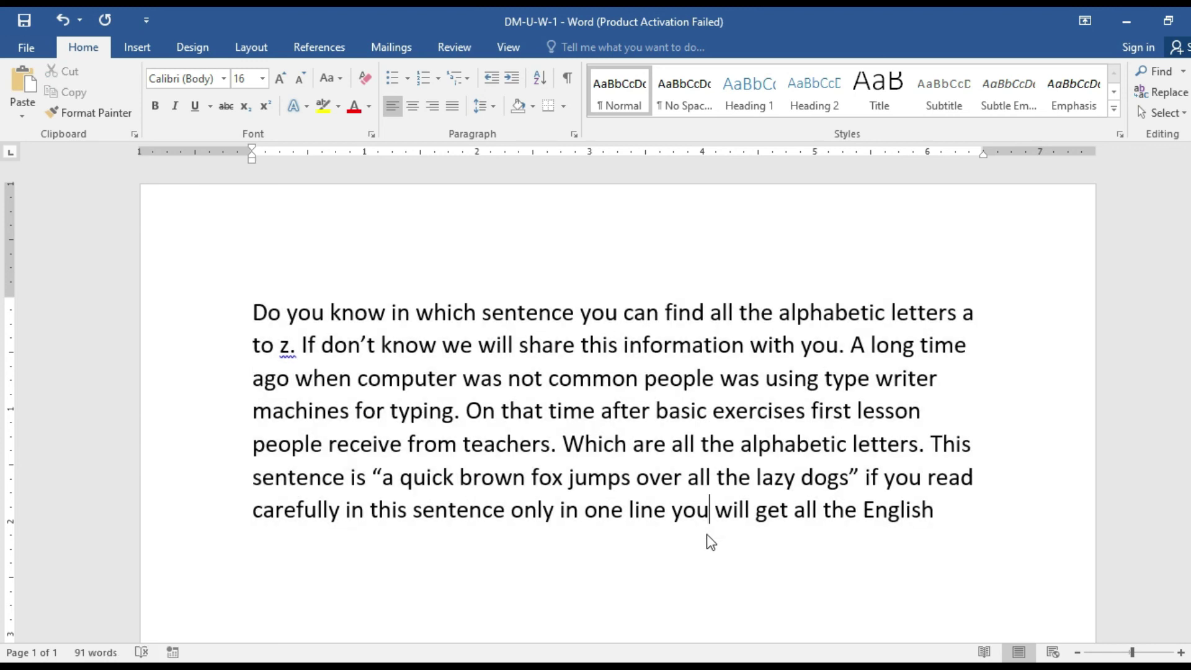
drag(943, 515, 251, 306)
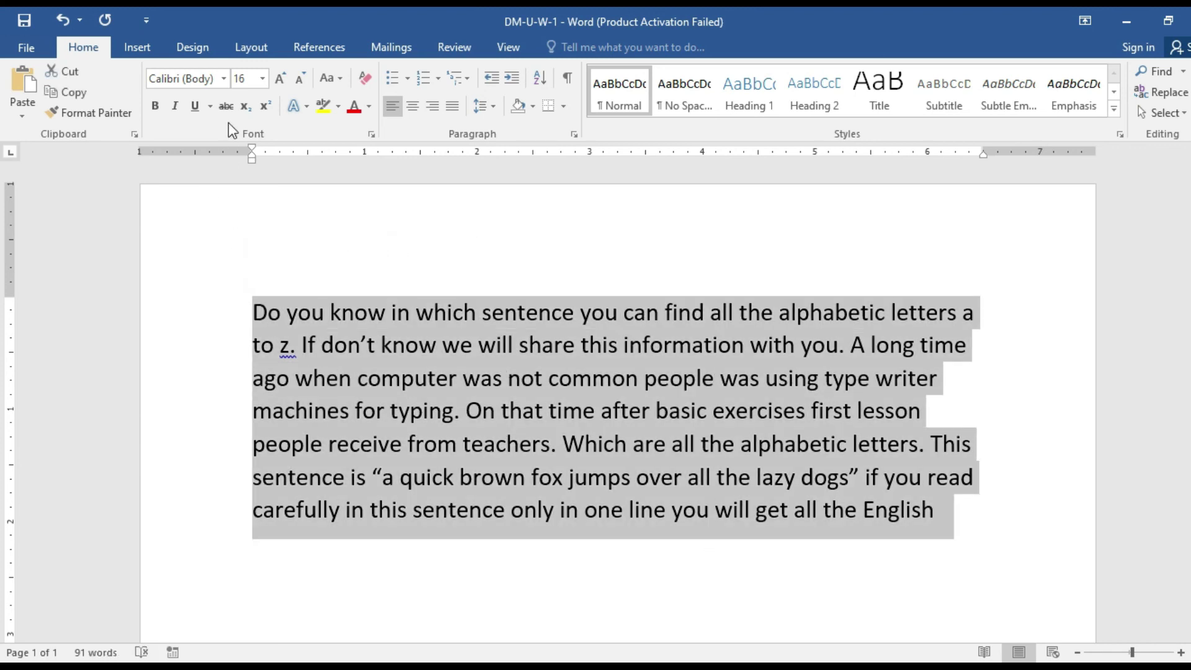
click(340, 77)
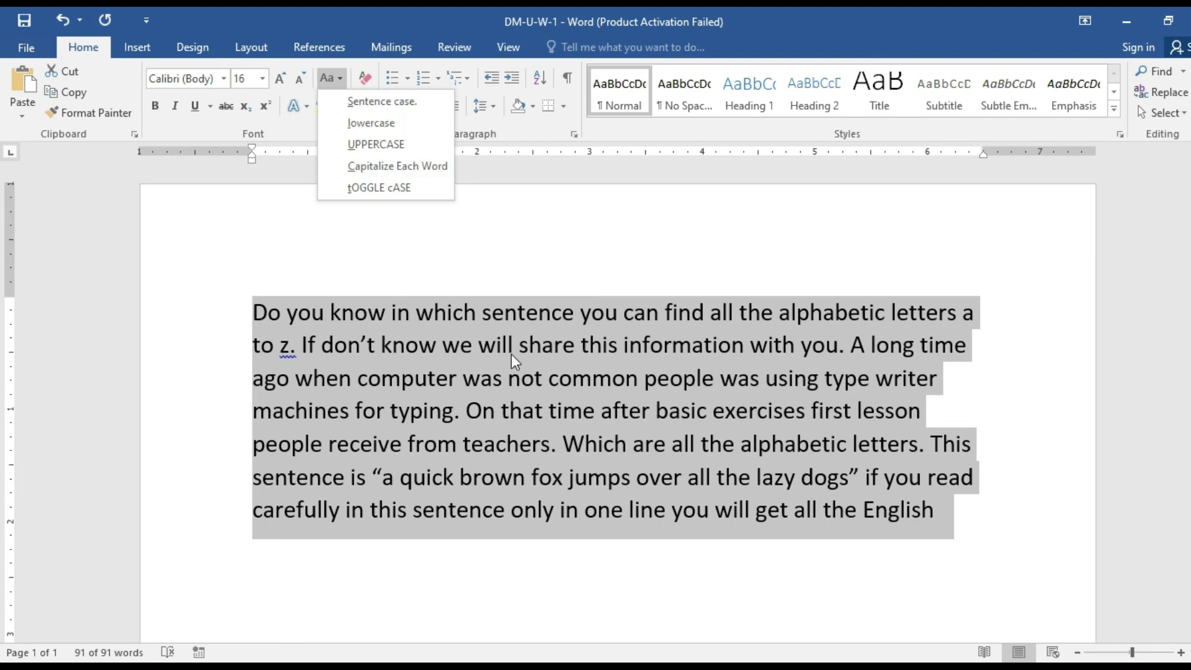
click(394, 124)
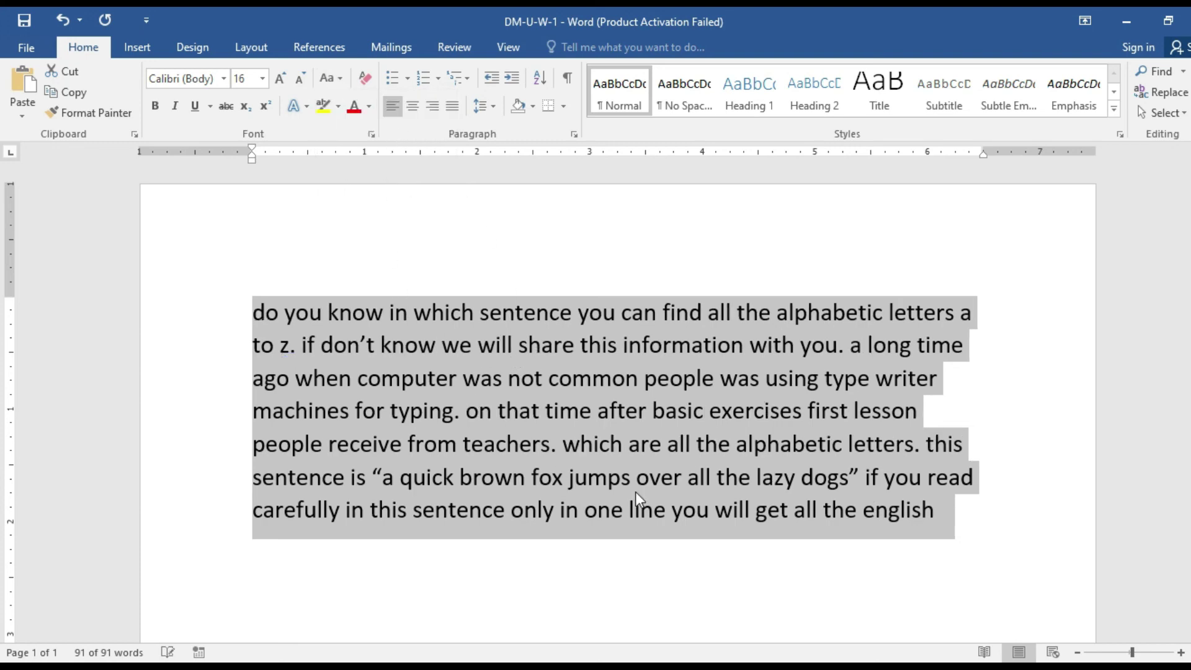
click(949, 524)
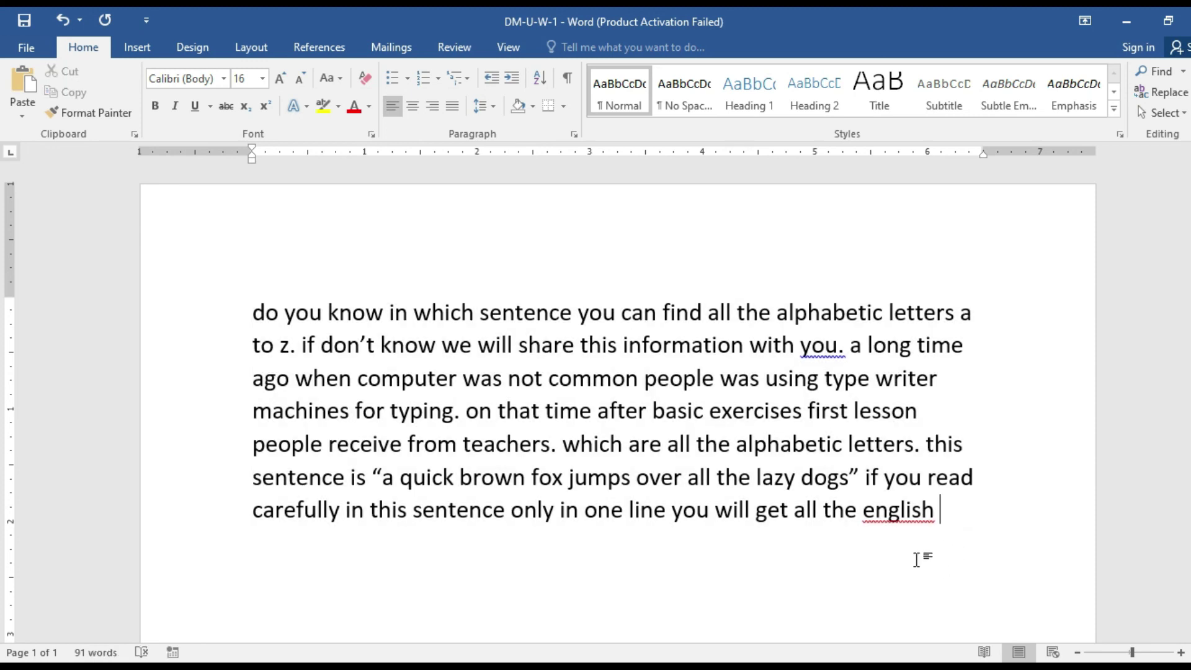